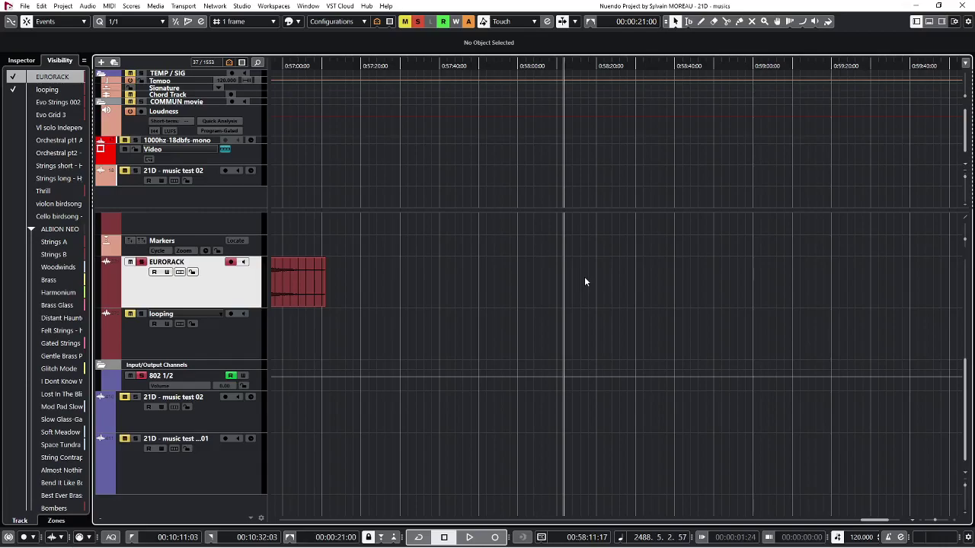
# Step: Record a new audio take about one minute long on the EURORACK track, starting around 58:06
pyautogui.moveTo(580, 207); pyautogui.dragTo(580, 204)
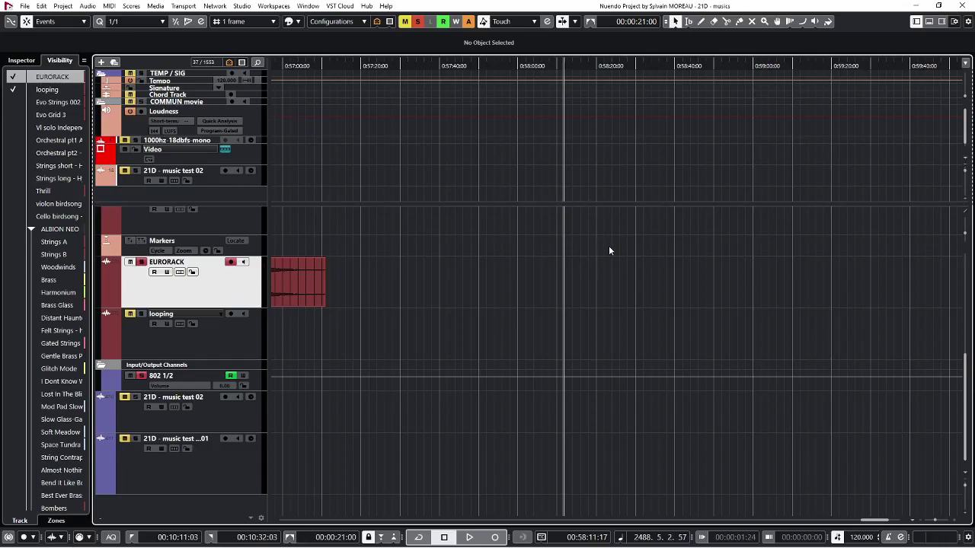
pyautogui.click(593, 282)
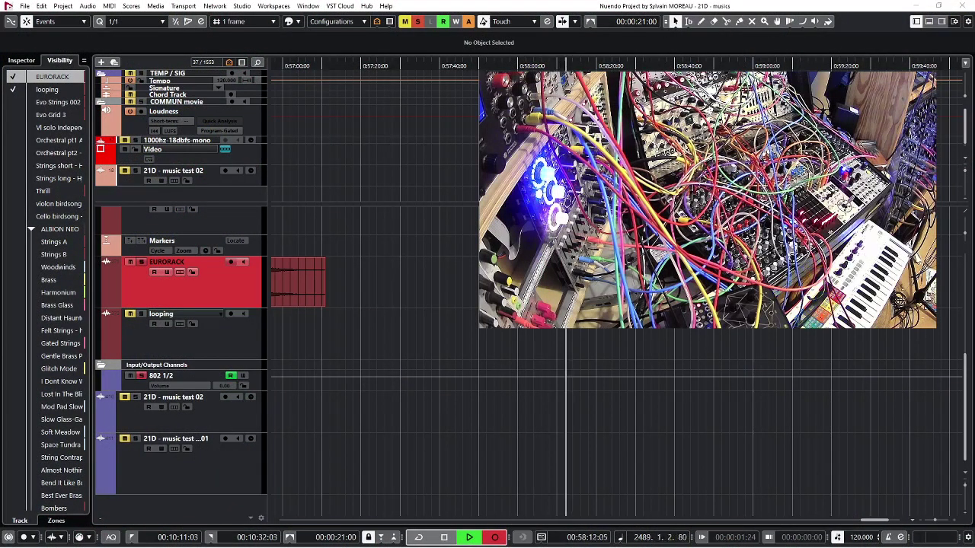
pyautogui.scroll(4, 529, 362)
pyautogui.scroll(-3, 529, 362)
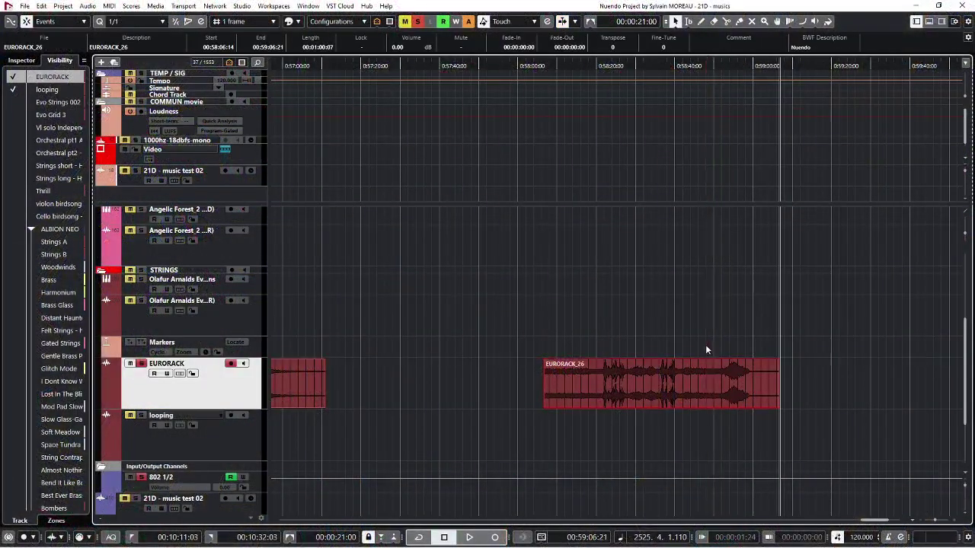
# Step: Draw a cycle marker above the end part of the EURORACK_26 take and set its length to 21 seconds
pyautogui.press('g')
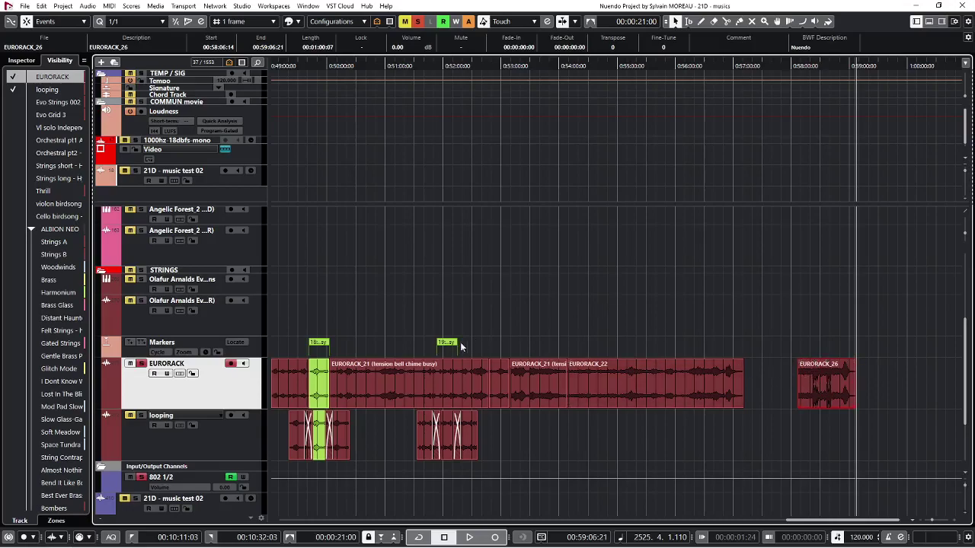
pyautogui.press('h')
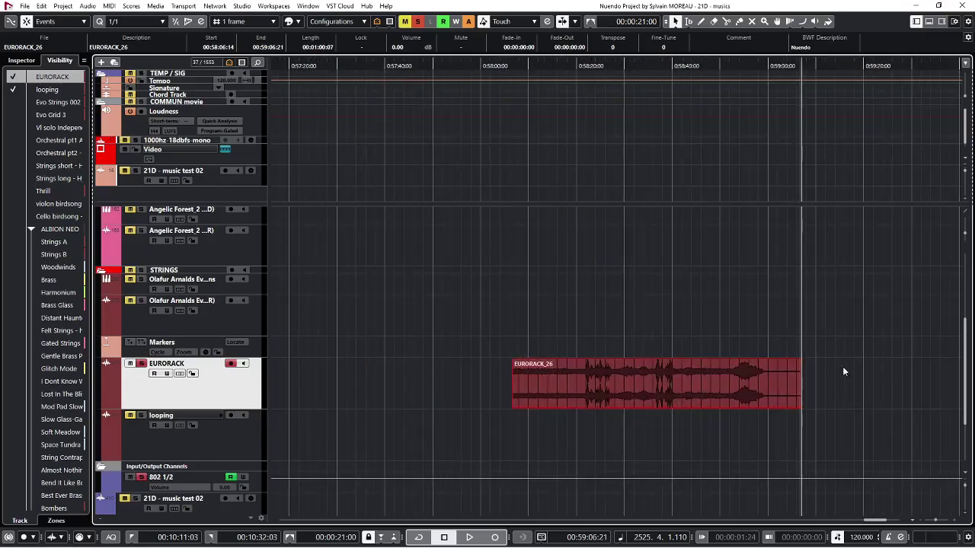
pyautogui.press('2')
pyautogui.press('1')
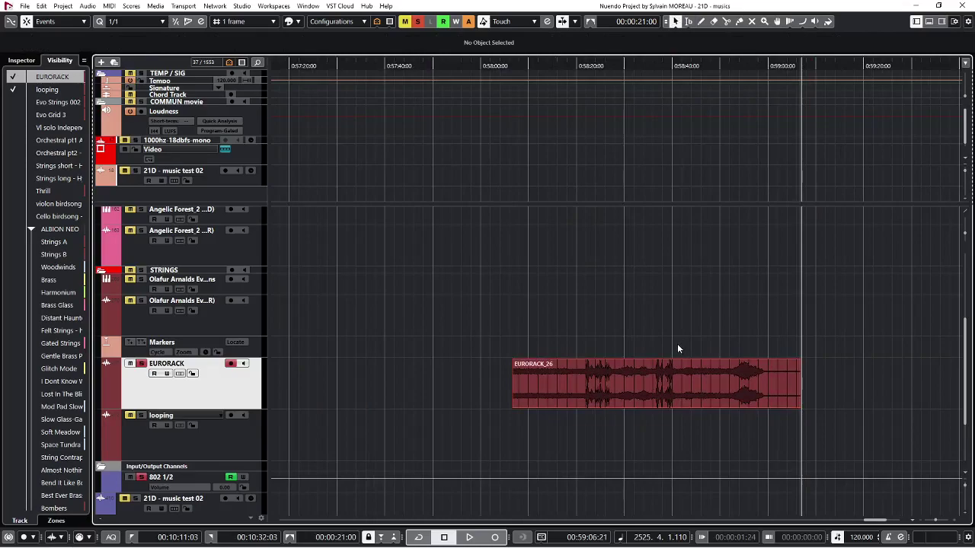
pyautogui.press('8')
pyautogui.moveTo(677, 343); pyautogui.dragTo(750, 343)
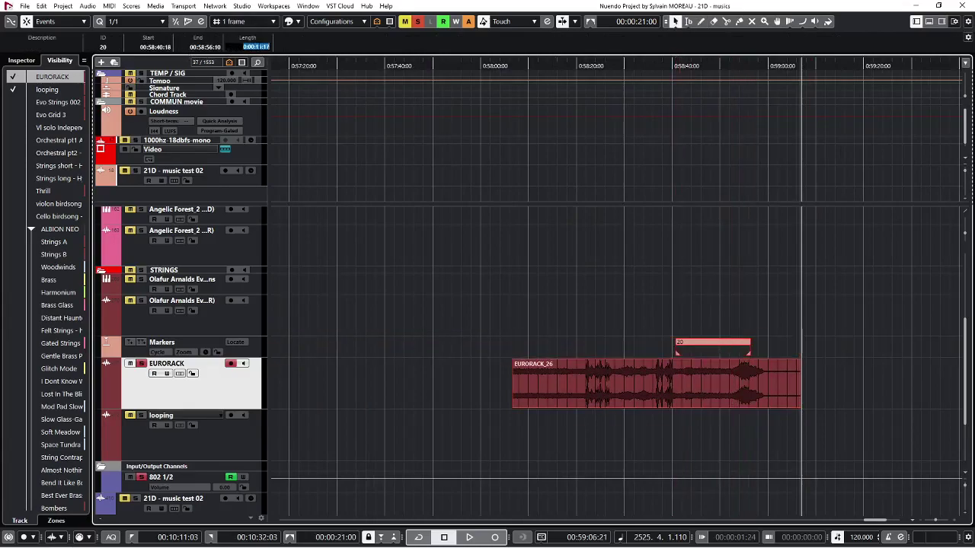
pyautogui.press('Return')
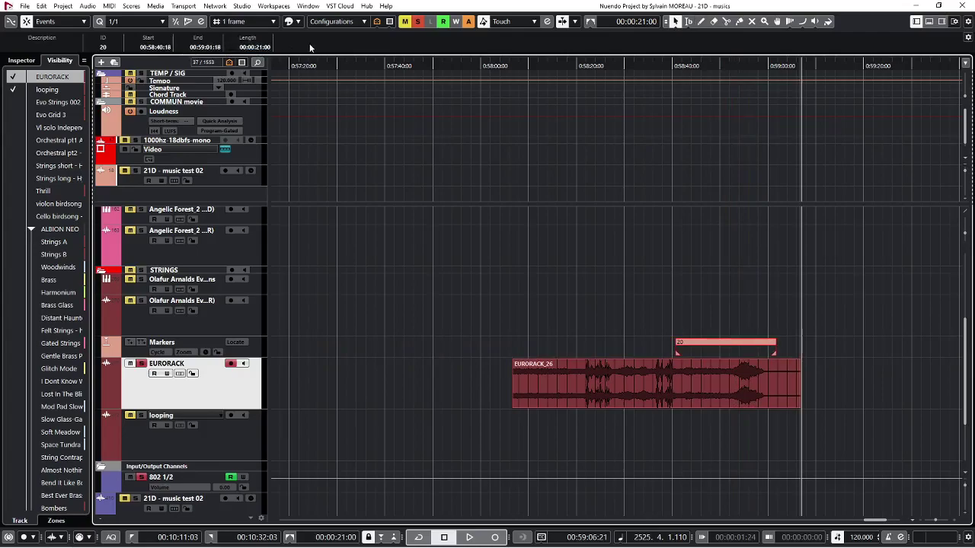
# Step: Listen to the take from 58:16 and move the 21-second cycle marker to start at 58:20:11
pyautogui.click(559, 346)
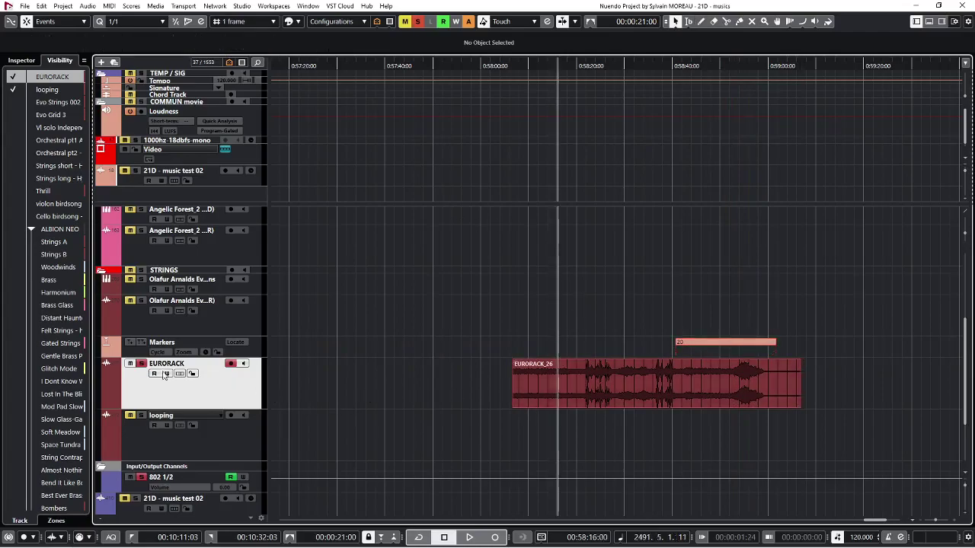
pyautogui.press('space')
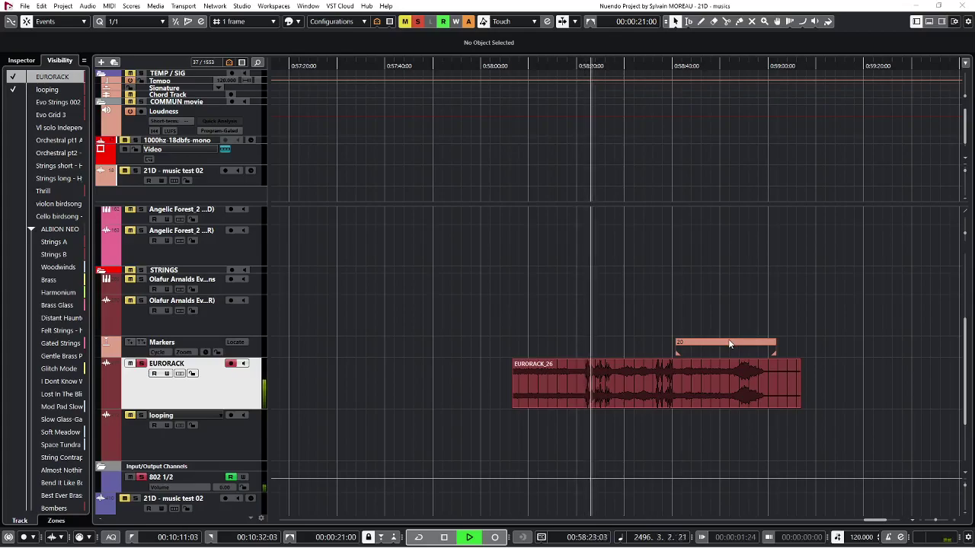
pyautogui.press('space')
pyautogui.moveTo(727, 345); pyautogui.dragTo(630, 349)
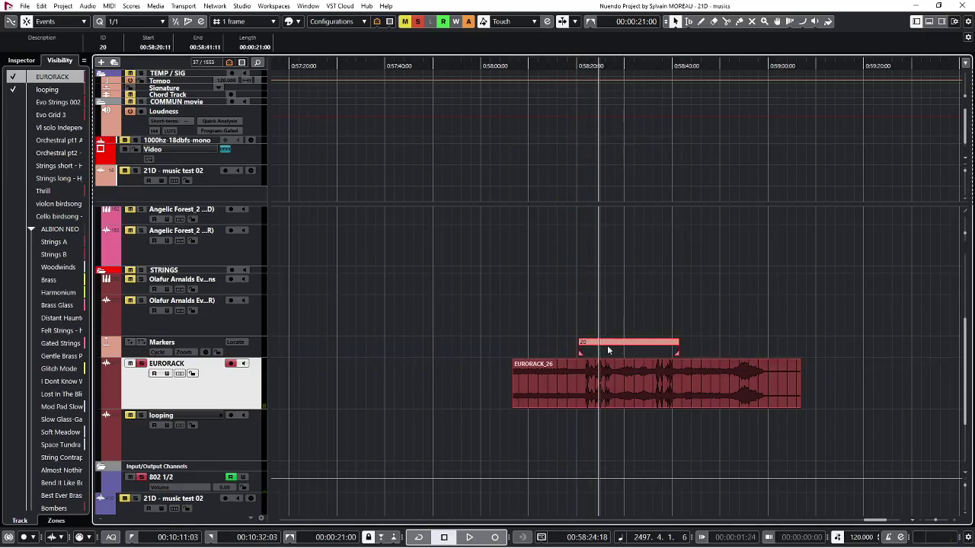
# Step: Play the EURORACK_26 take from just before the cycle marker's start to check the loop's starting point
pyautogui.scroll(2, 685, 349)
pyautogui.scroll(-3, 682, 354)
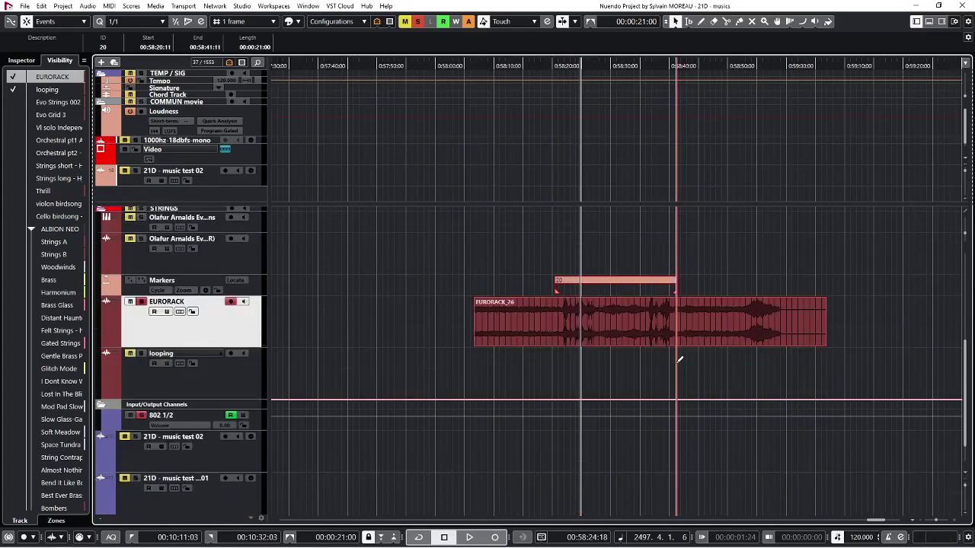
pyautogui.scroll(1, 697, 308)
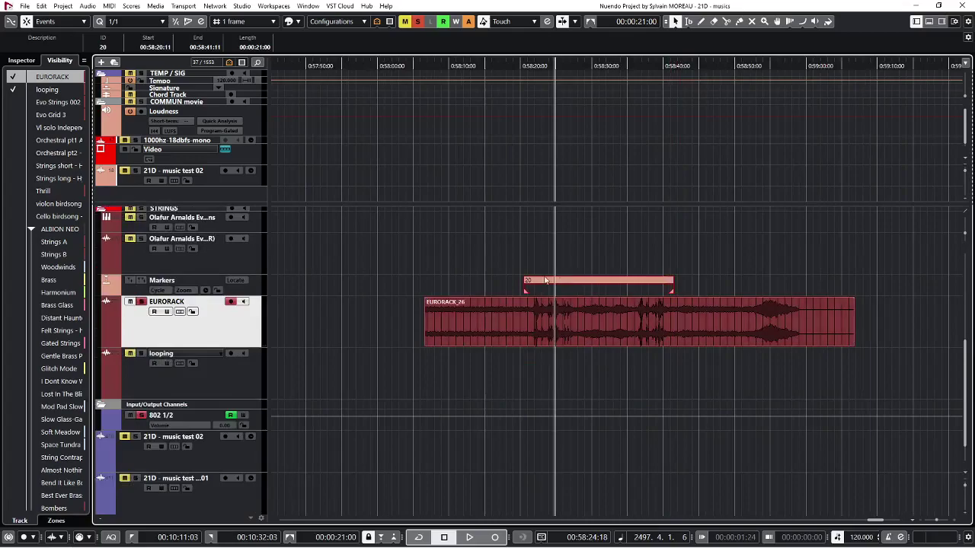
pyautogui.click(521, 268)
pyautogui.press('space')
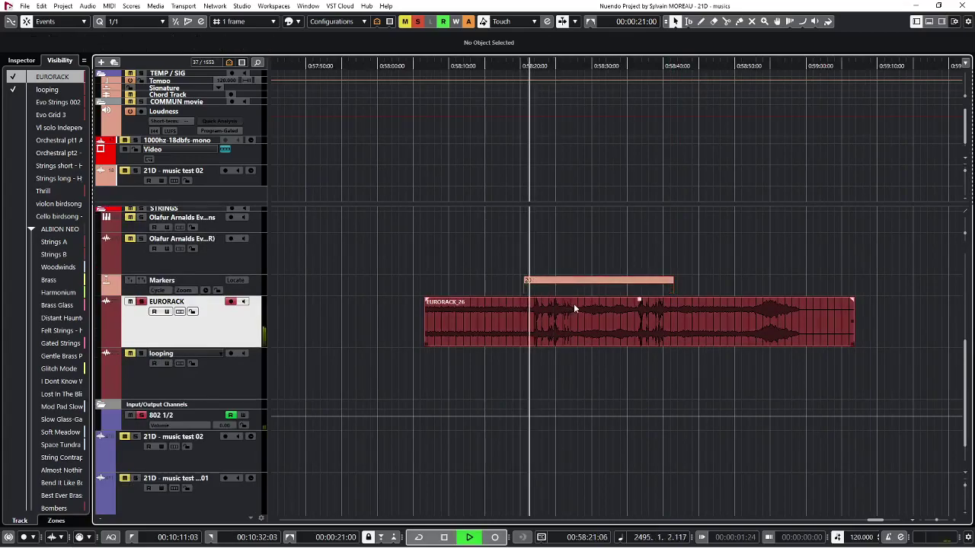
pyautogui.press('space')
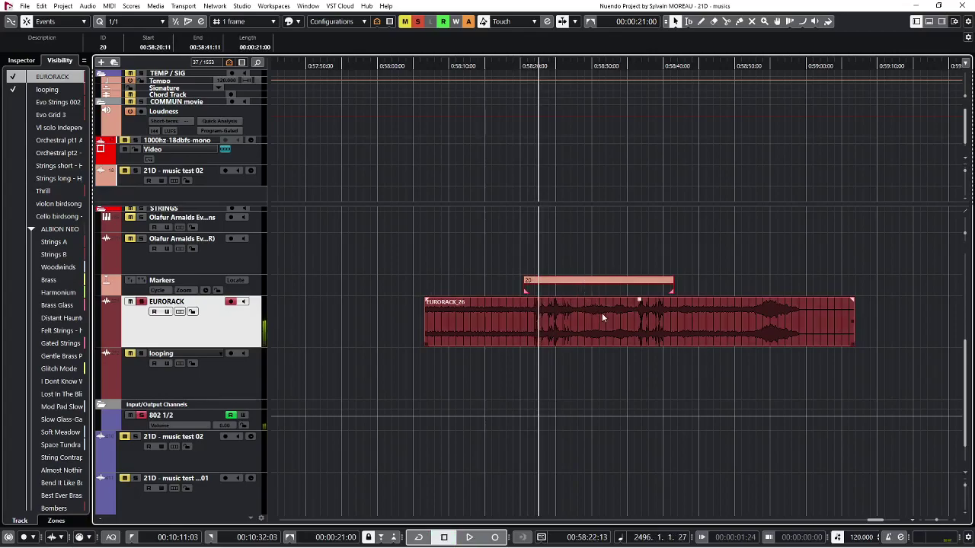
# Step: Select the range of the EURORACK_26 take under the cycle marker and copy it straight down to the looping track
pyautogui.press('2')
pyautogui.moveTo(521, 317); pyautogui.dragTo(670, 308)
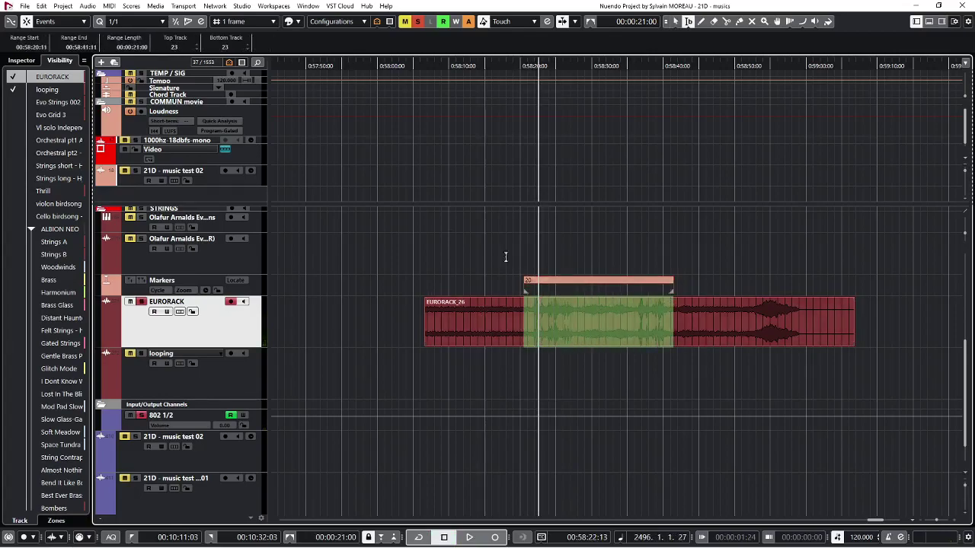
pyautogui.moveTo(627, 317); pyautogui.dragTo(629, 368)
pyautogui.press('1')
pyautogui.click(630, 372)
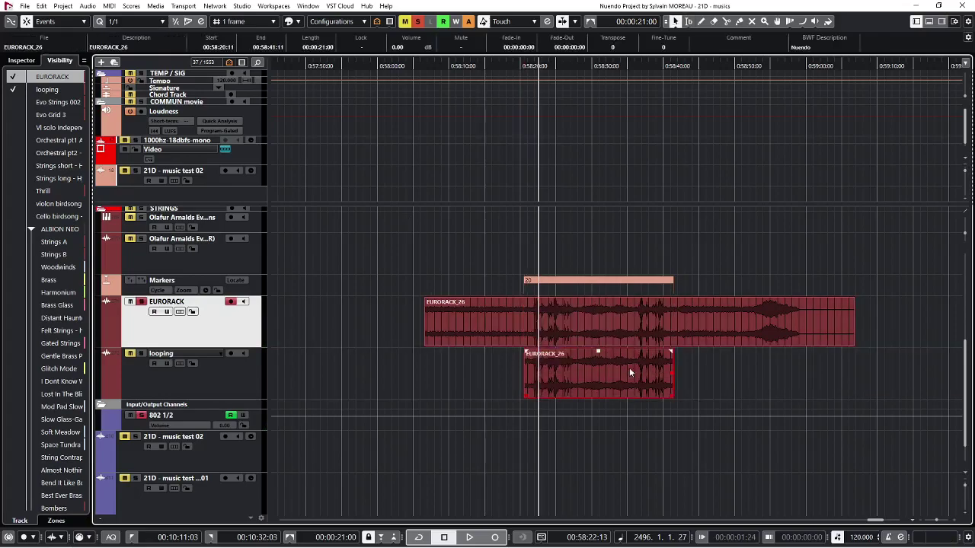
# Step: Duplicate the copied section on the looping track so that one copy directly follows and one directly precedes it
pyautogui.click(196, 375)
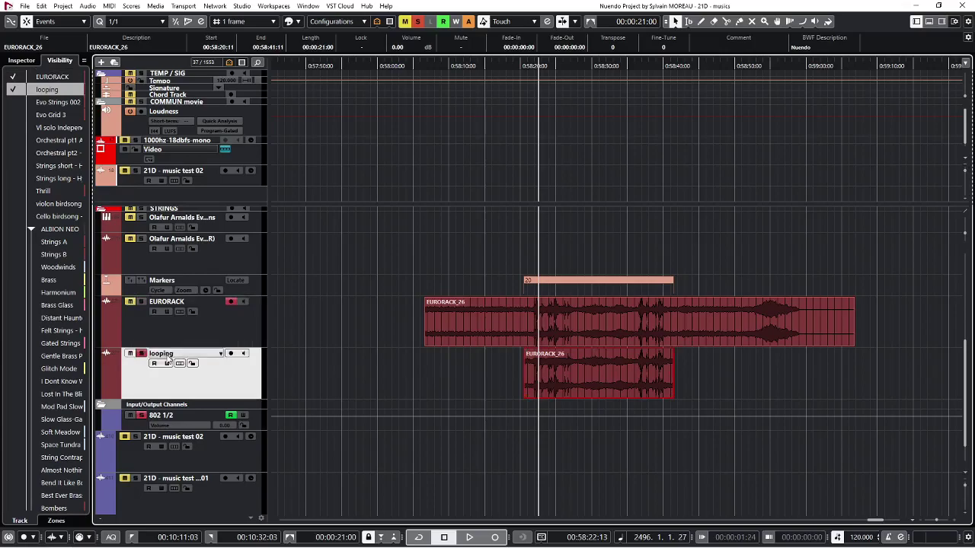
pyautogui.hotkey('ctrl', 'd')
pyautogui.moveTo(640, 373); pyautogui.dragTo(490, 374)
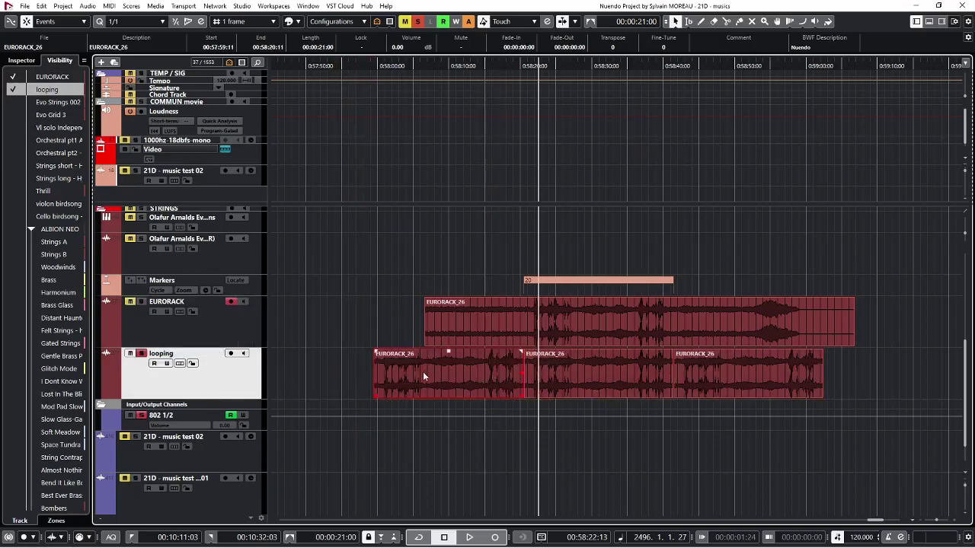
# Step: Crossfade the middle looping event with both neighbouring copies and review the first crossfade's settings
pyautogui.click(634, 373)
pyautogui.press('x')
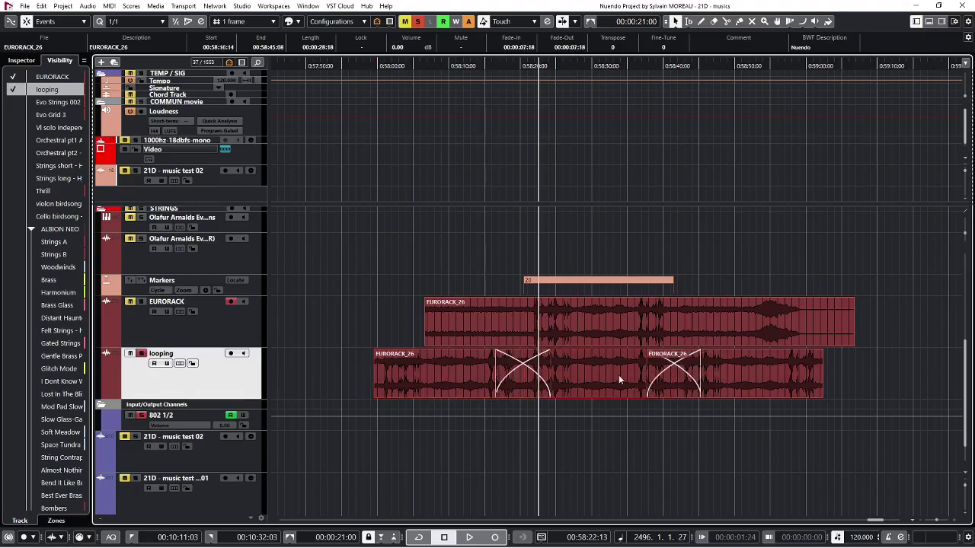
pyautogui.doubleClick(526, 376)
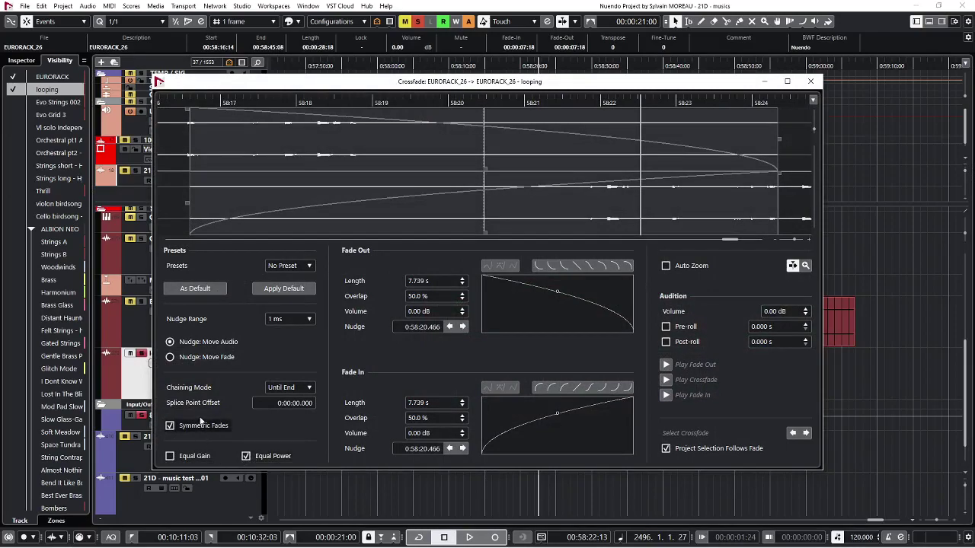
pyautogui.click(813, 82)
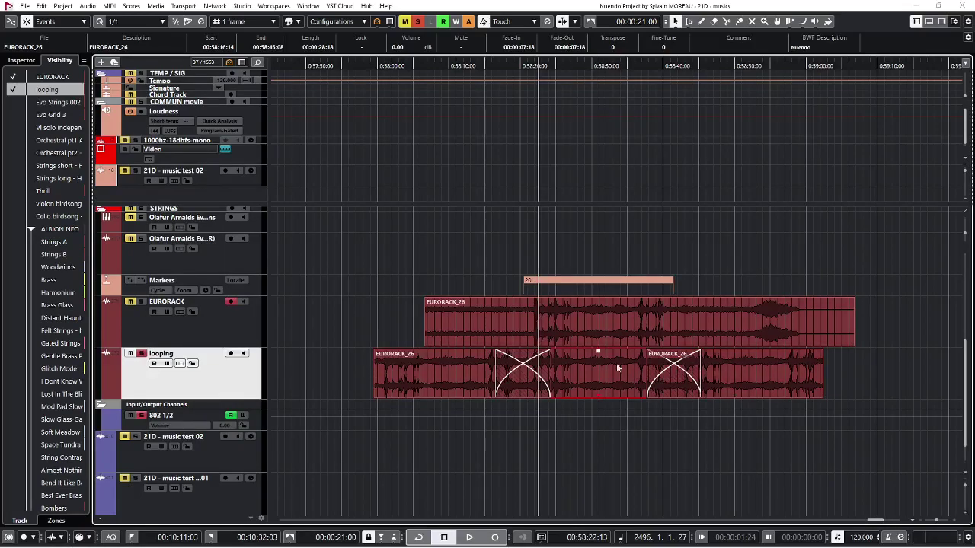
# Step: Set the locators to the 21-second cycle marker and turn on cycle playback
pyautogui.click(593, 283)
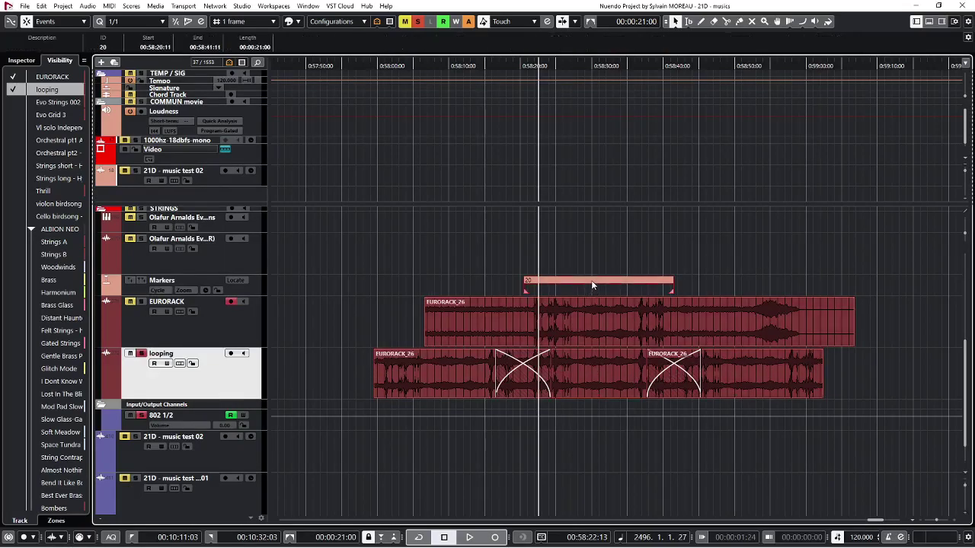
pyautogui.press('p')
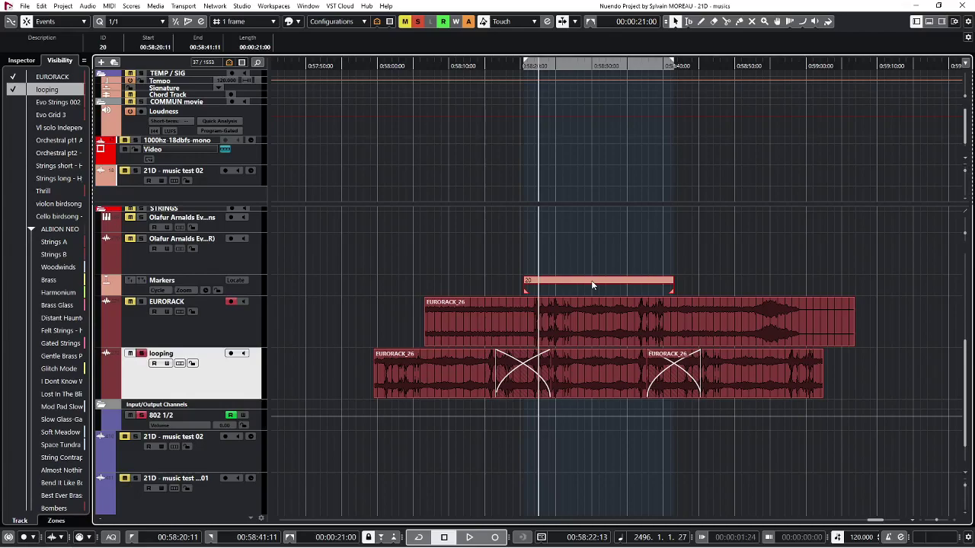
pyautogui.press('KP_Divide')
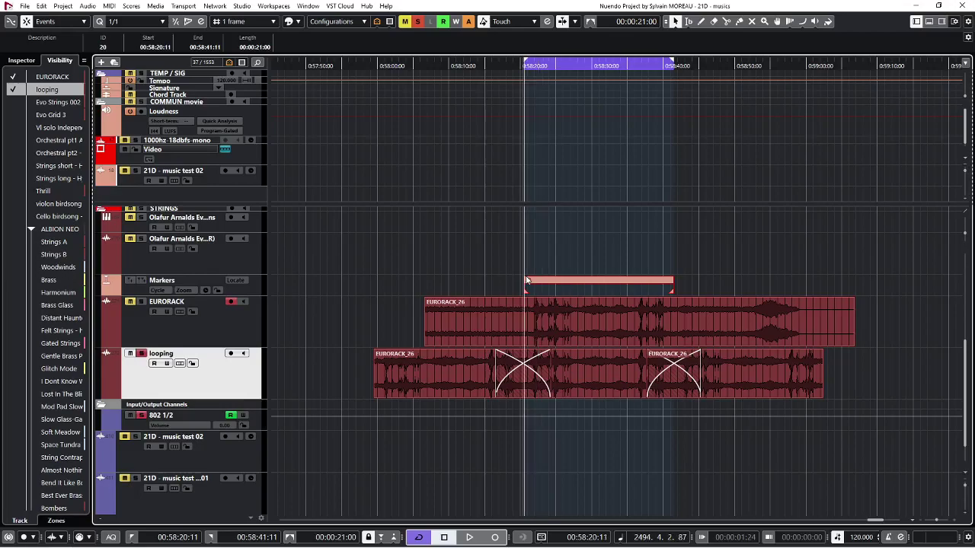
# Step: Play the crossfaded section in cycle mode to check that it loops smoothly
pyautogui.press('space')
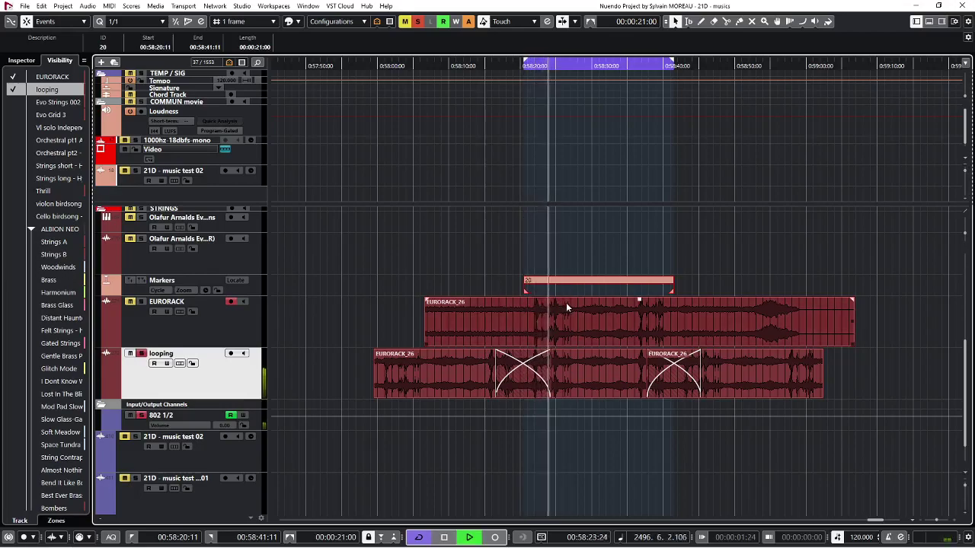
pyautogui.click(633, 272)
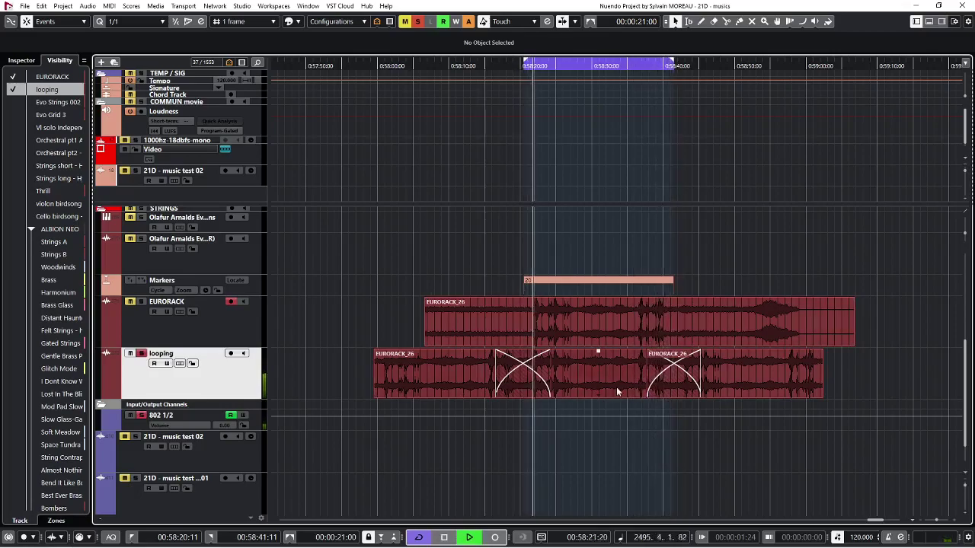
pyautogui.press('space')
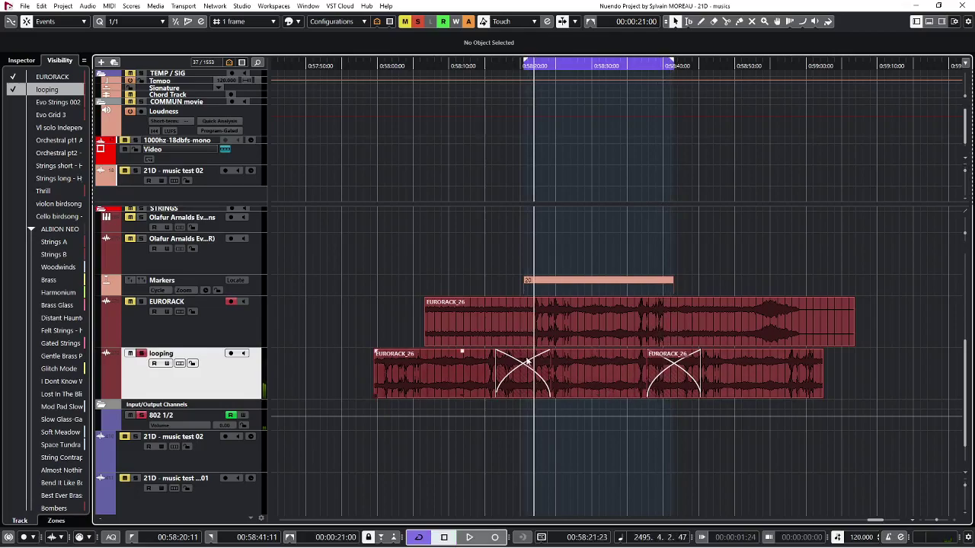
# Step: Colour the middle event on the looping track bright green
pyautogui.click(457, 372)
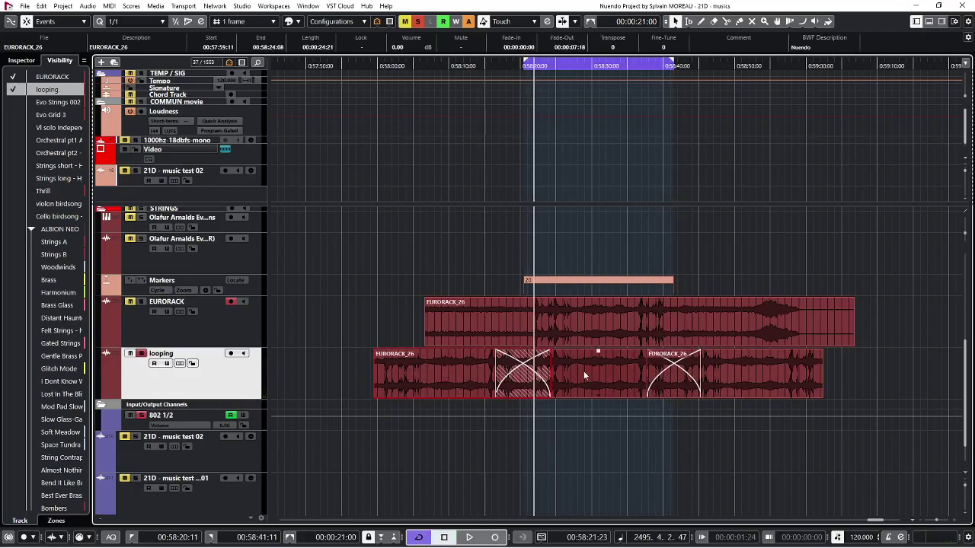
pyautogui.click(583, 371)
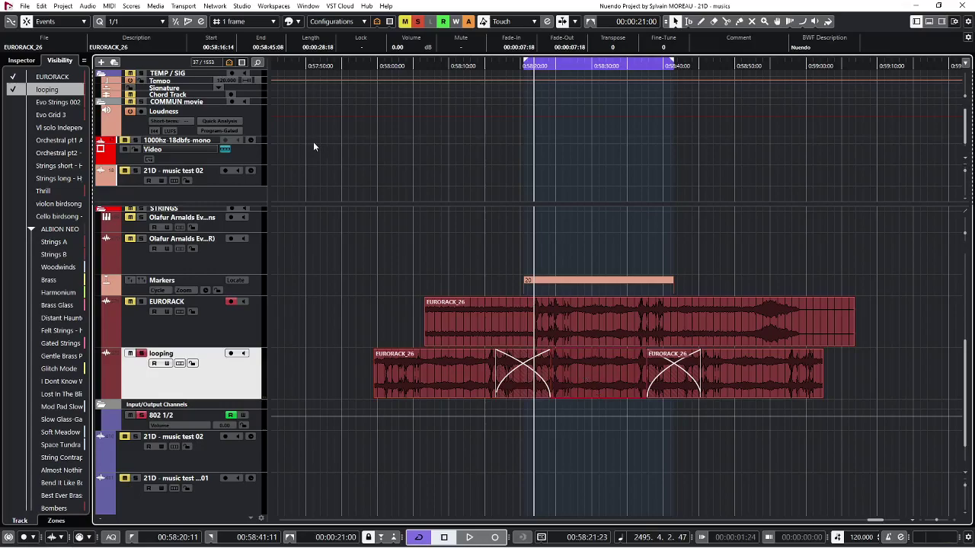
pyautogui.click(295, 21)
pyautogui.click(299, 85)
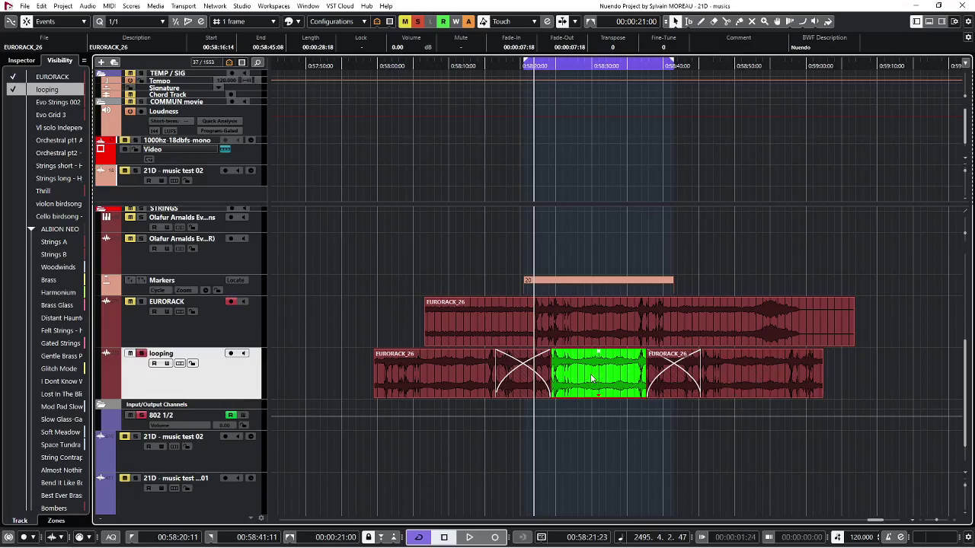
# Step: Open Export Audio Mixdown, remove the old queued job and queue the locator range as 21D - music test 02
pyautogui.click(573, 282)
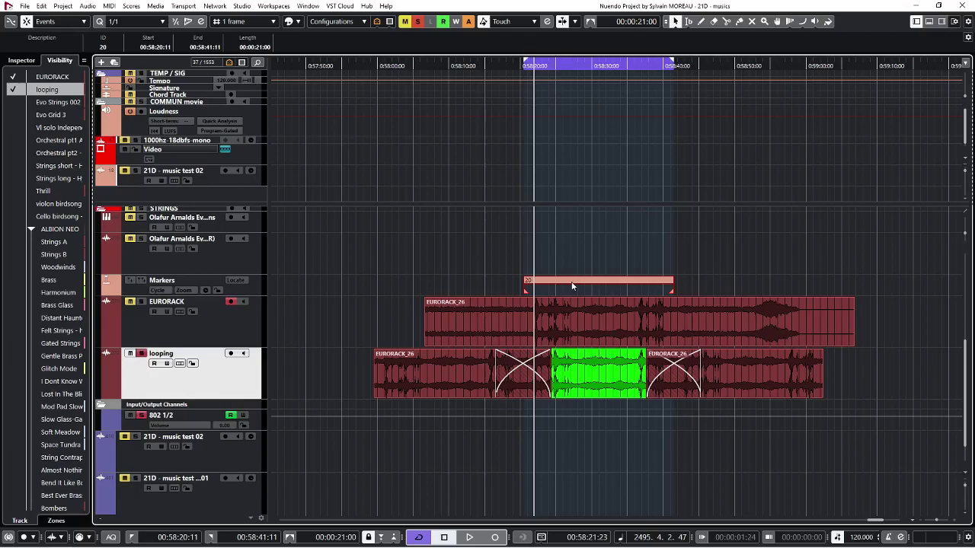
pyautogui.hotkey('ctrl', 'shift', 'e')
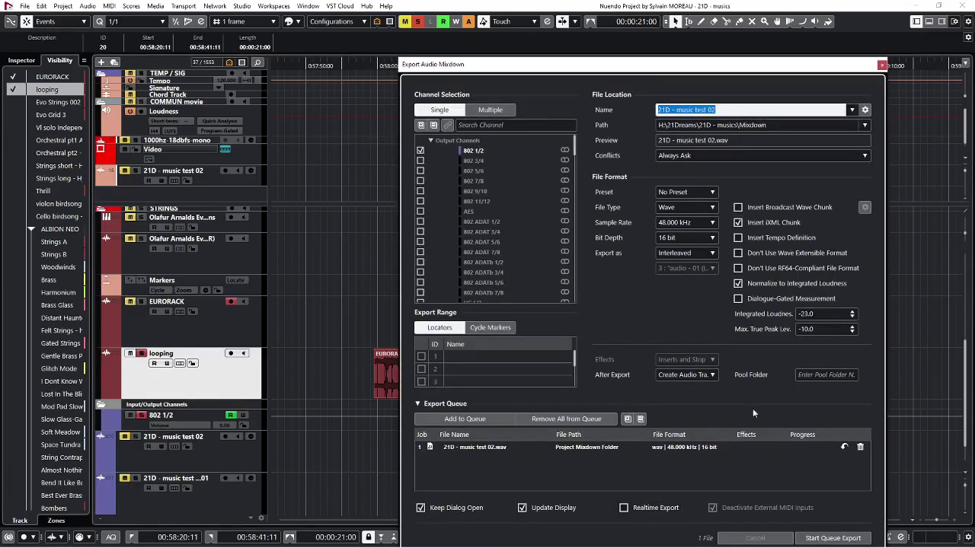
pyautogui.click(859, 447)
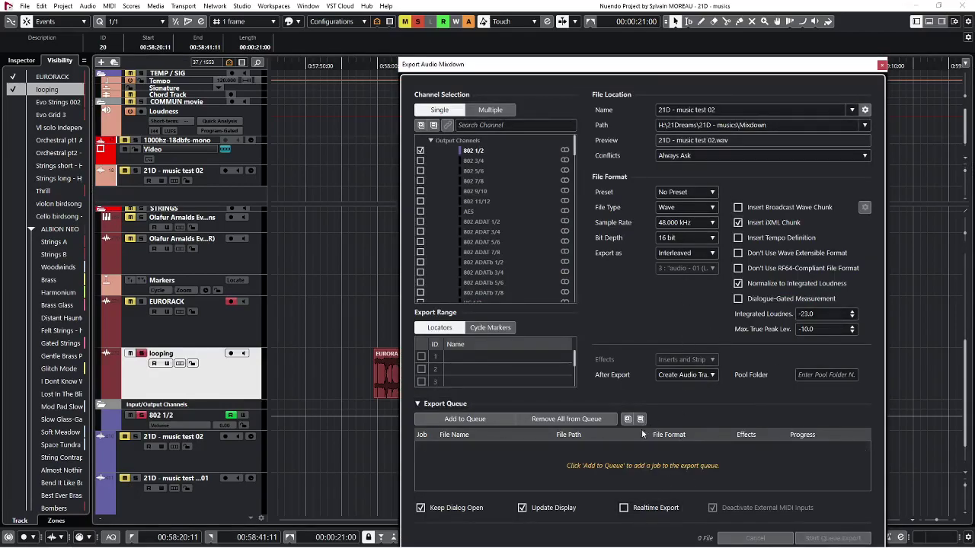
pyautogui.click(466, 419)
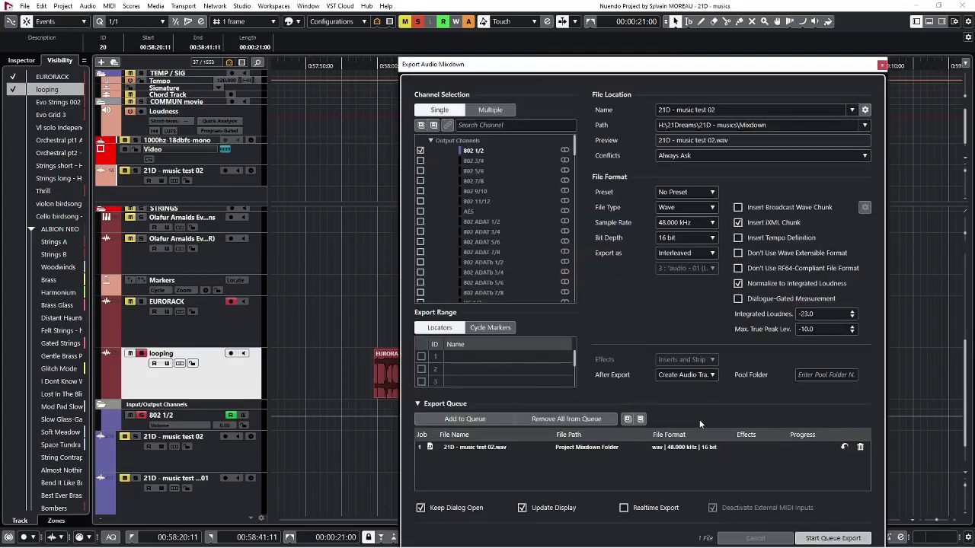
# Step: Run the queued mixdown export, close the export window and select the resulting audio event on the new mixdown track
pyautogui.press('Return')
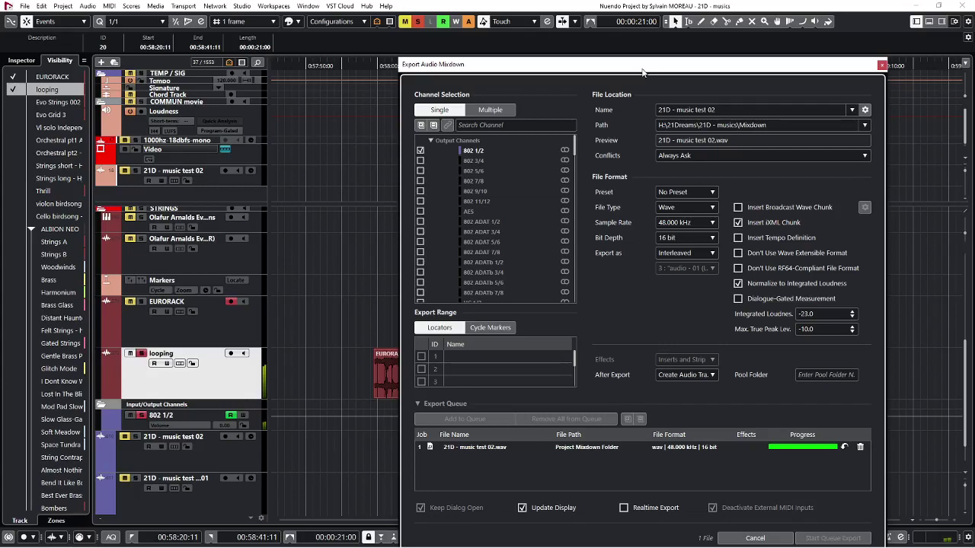
pyautogui.click(881, 64)
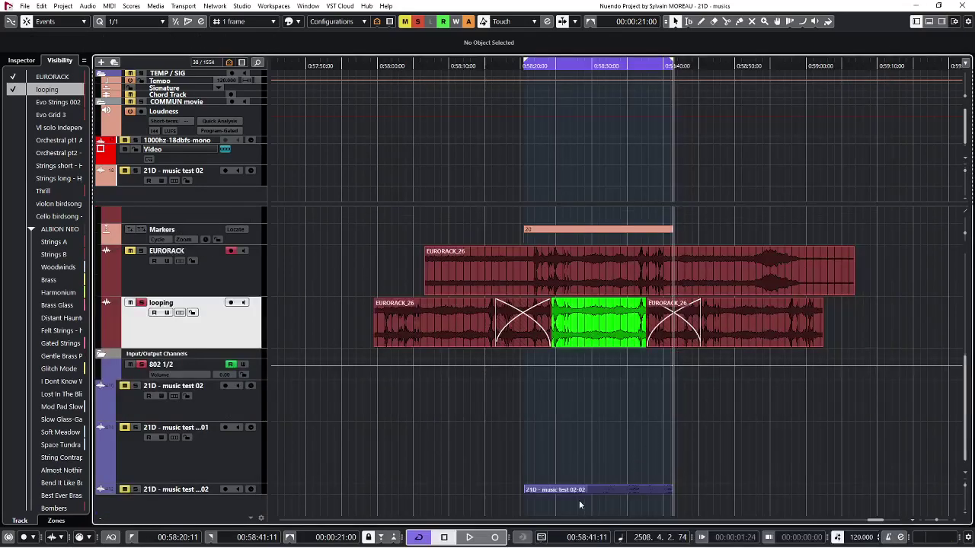
pyautogui.click(201, 491)
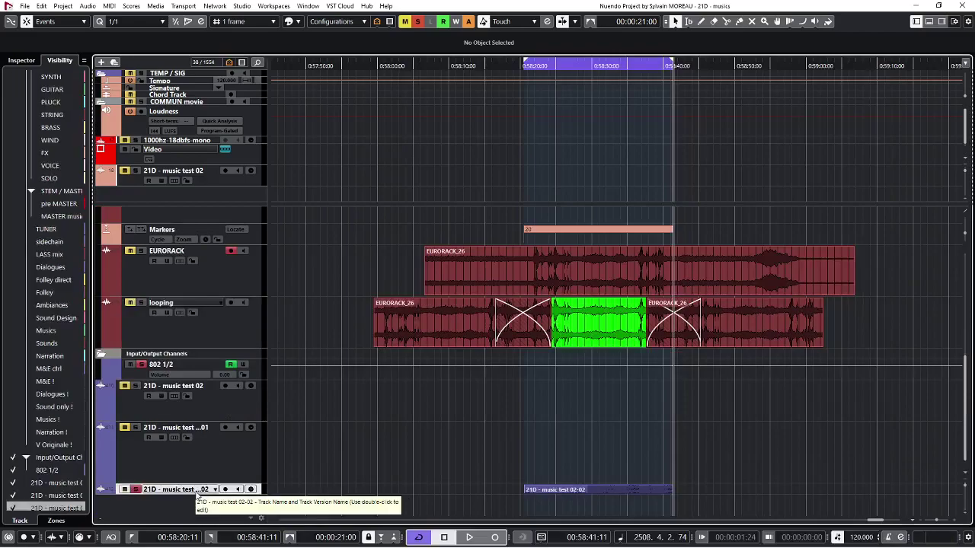
pyautogui.scroll(-2, 641, 416)
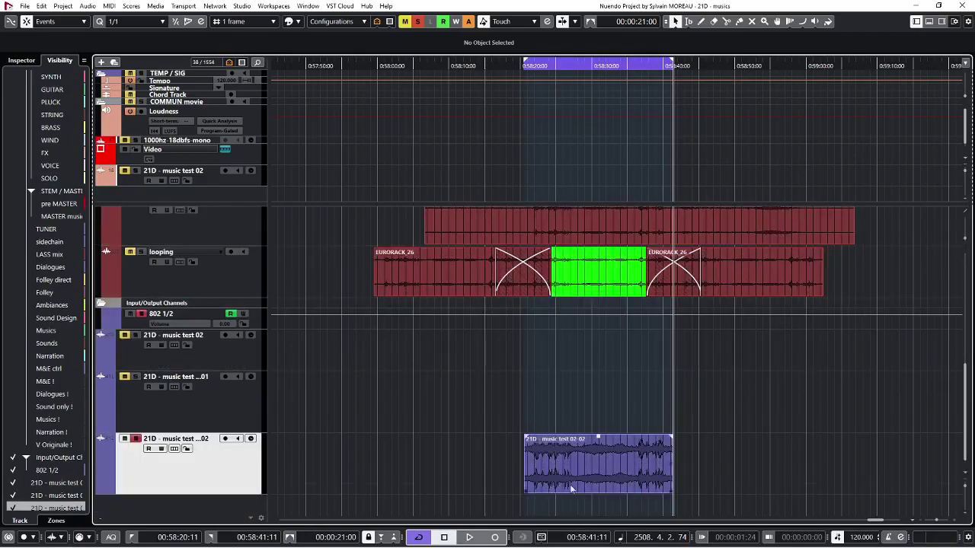
pyautogui.click(614, 463)
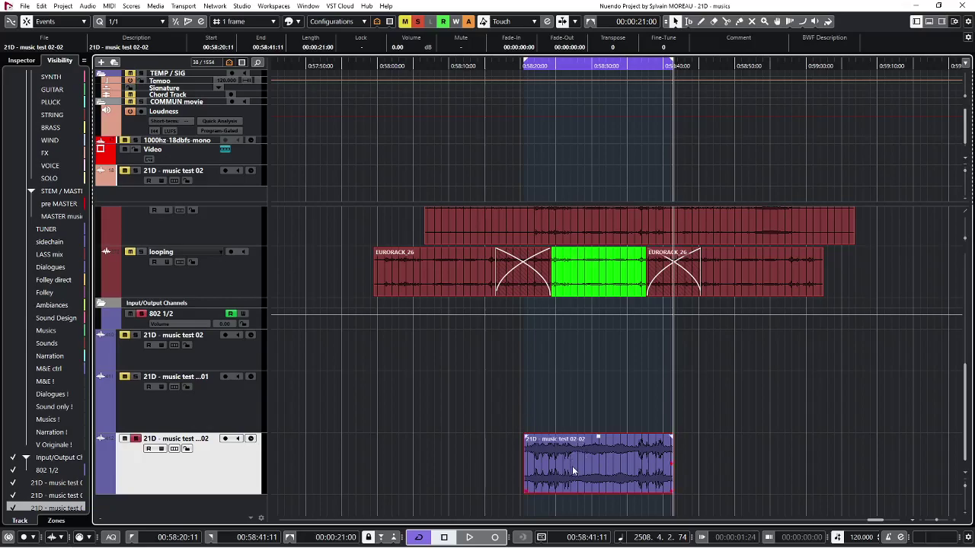
# Step: Play the first seconds of the exported mixdown event, starting just before its beginning
pyautogui.click(499, 418)
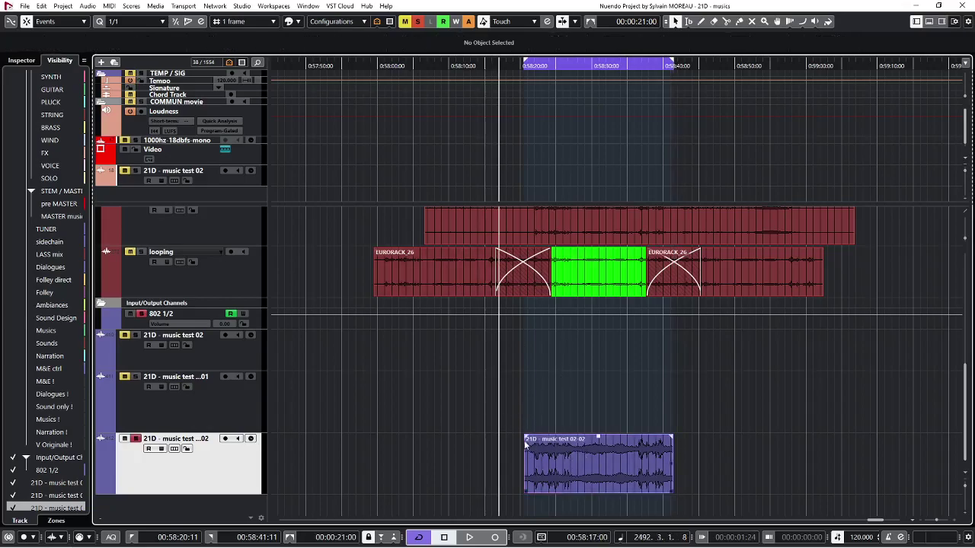
pyautogui.click(509, 410)
pyautogui.click(550, 455)
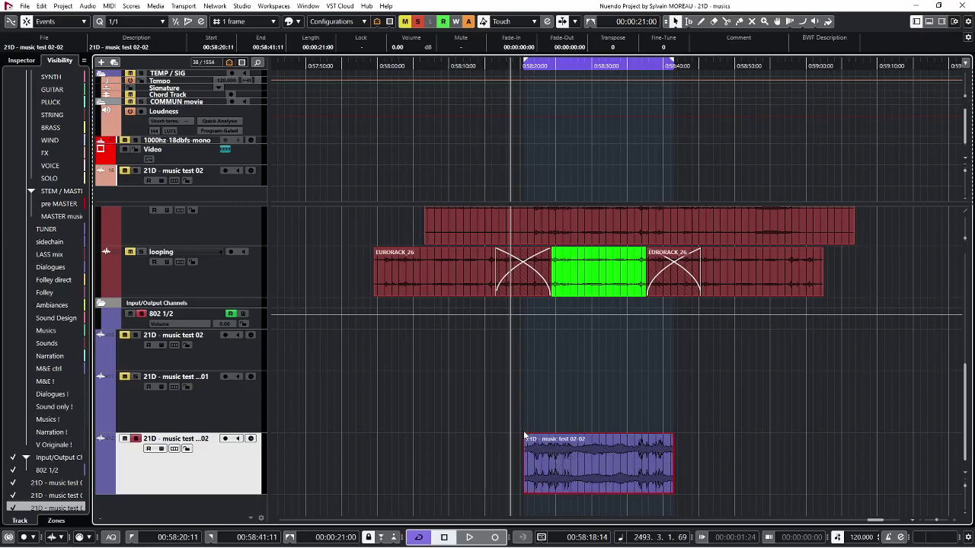
pyautogui.scroll(2, 630, 469)
pyautogui.scroll(-2, 634, 467)
pyautogui.scroll(2, 634, 468)
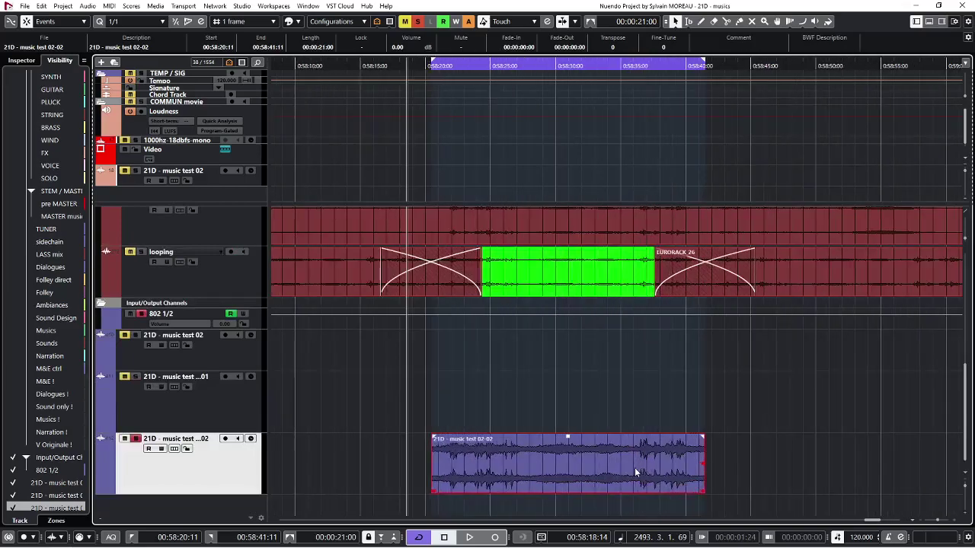
pyautogui.click(416, 417)
pyautogui.press('space')
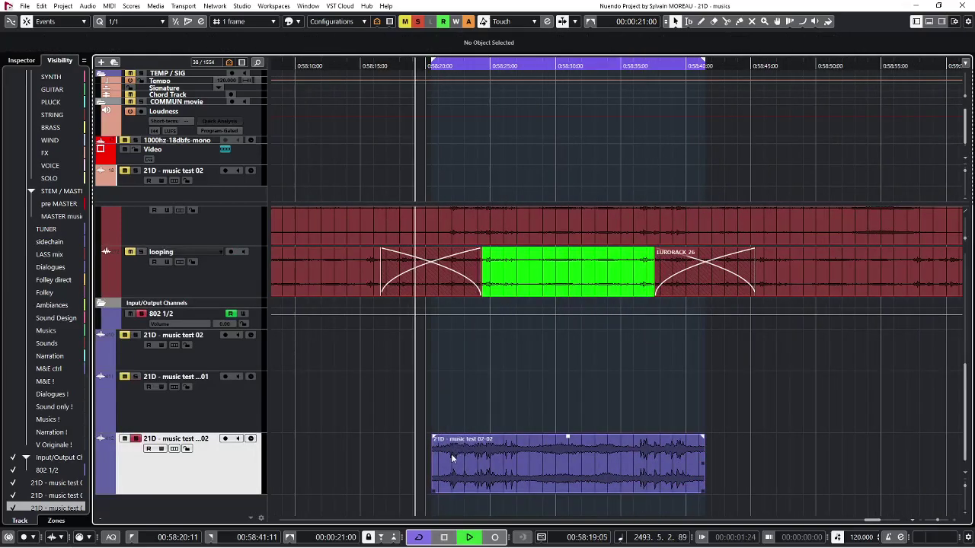
pyautogui.press('space')
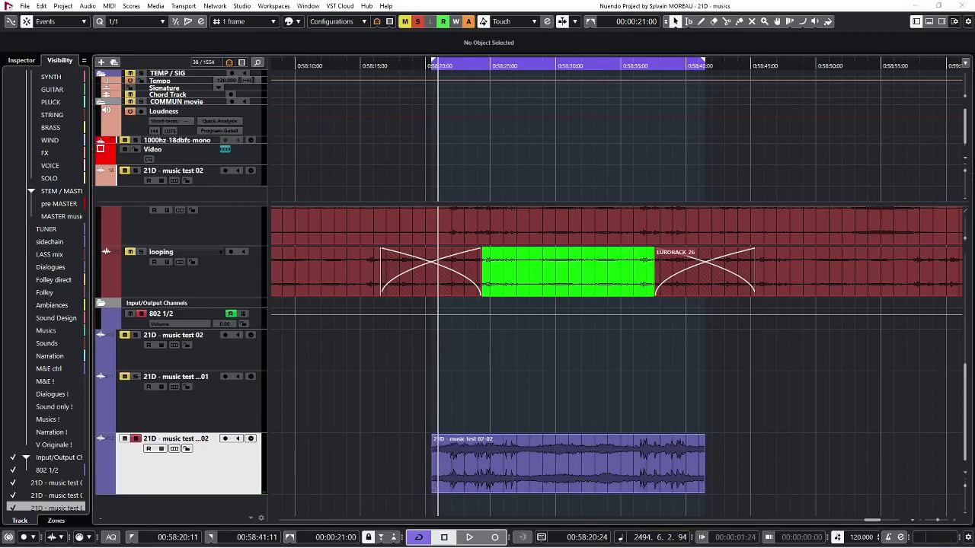
pyautogui.press('KP_Subtract')
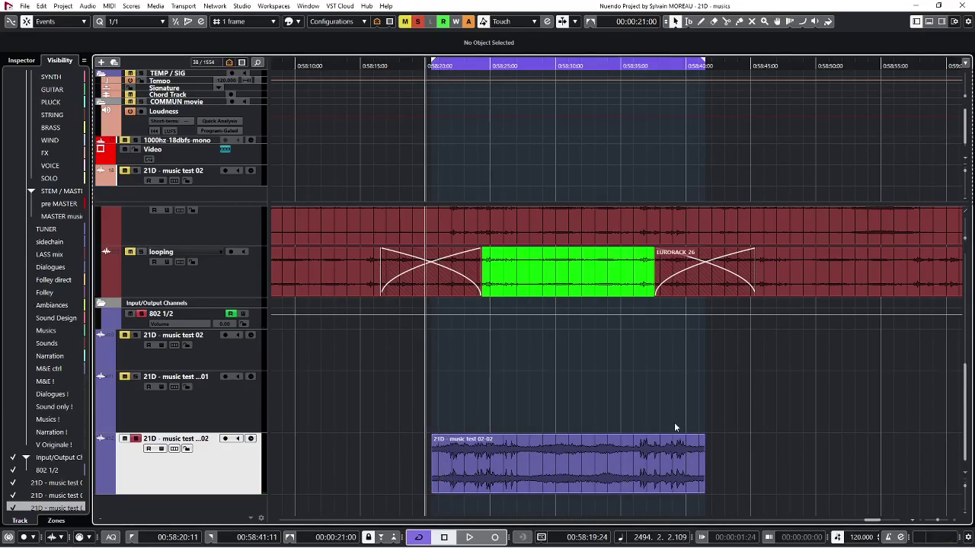
# Step: Play the exported event from about 58:36 across the cycle end to check the loop point
pyautogui.click(635, 420)
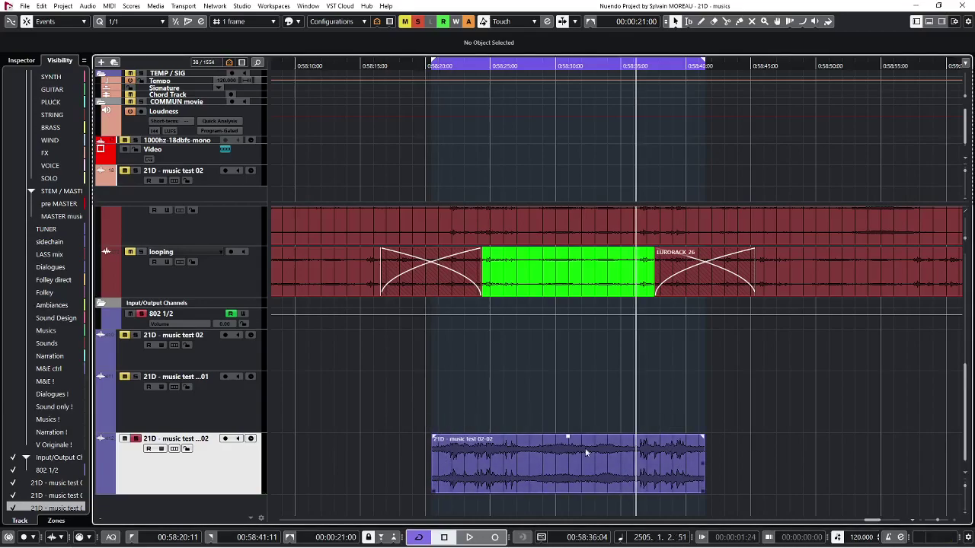
pyautogui.click(614, 446)
pyautogui.press('space')
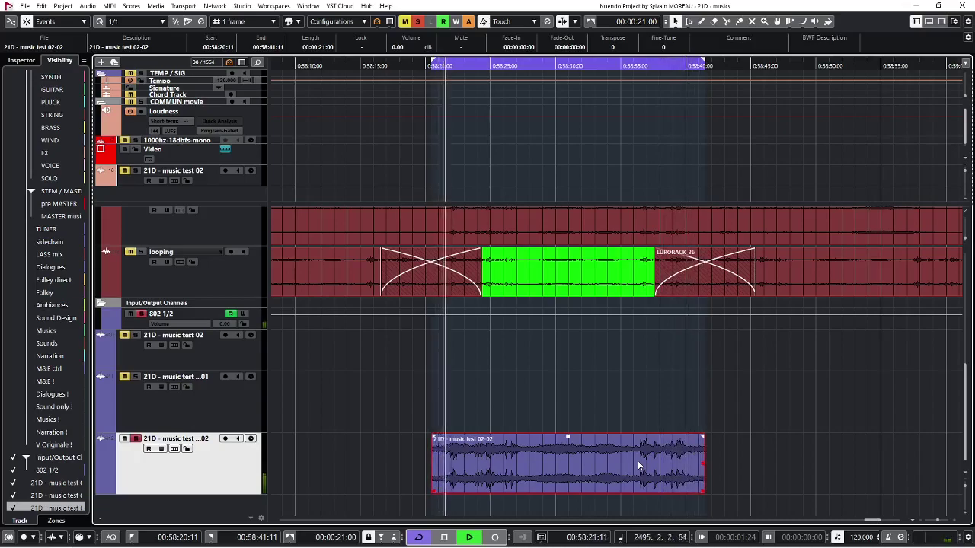
pyautogui.press('space')
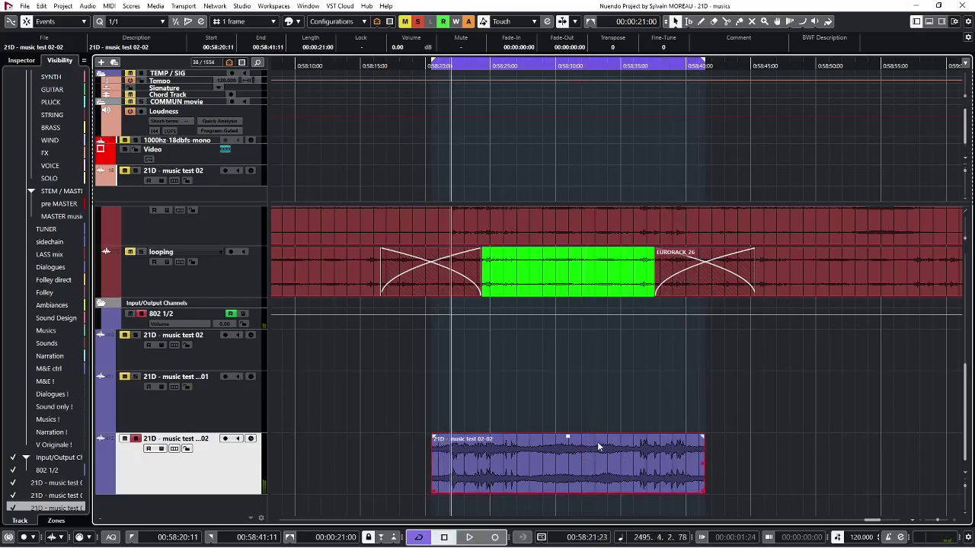
# Step: Duplicate the exported mixdown event three times, end to end on its track
pyautogui.press('g')
pyautogui.hotkey('ctrl', 'd')
pyautogui.hotkey('ctrl', 'd')
pyautogui.hotkey('ctrl', 'd')
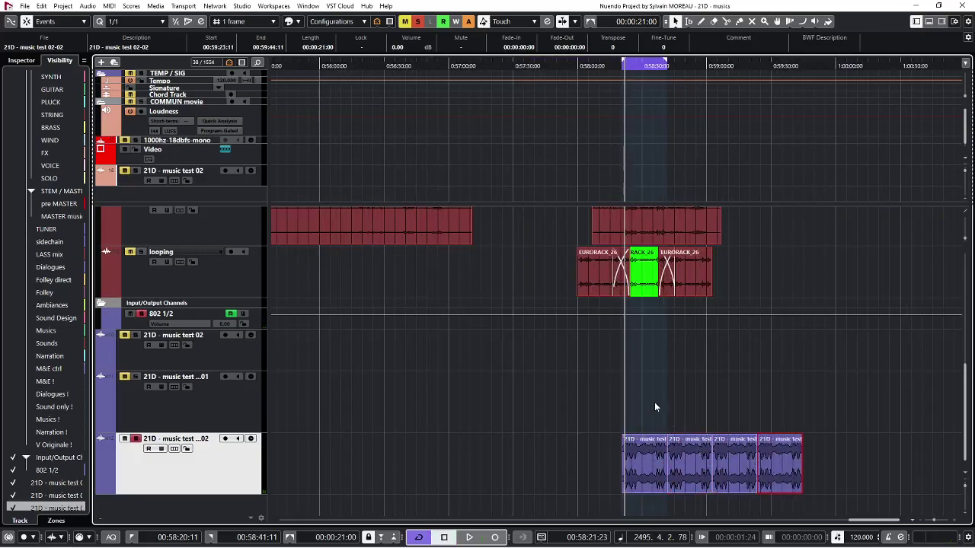
# Step: Play across the joint between the first two mixdown copies with cycle playback off
pyautogui.click(652, 403)
pyautogui.press('h')
pyautogui.press('space')
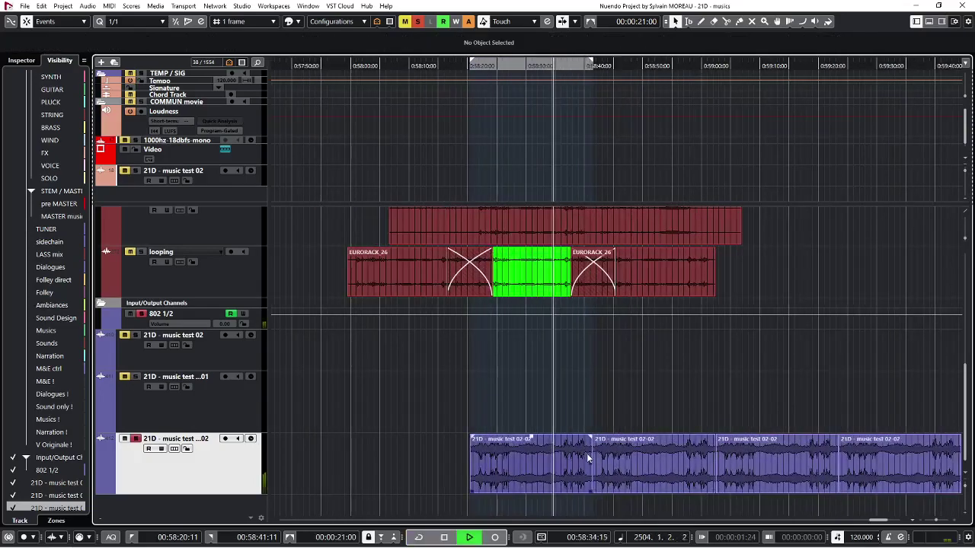
pyautogui.press('h')
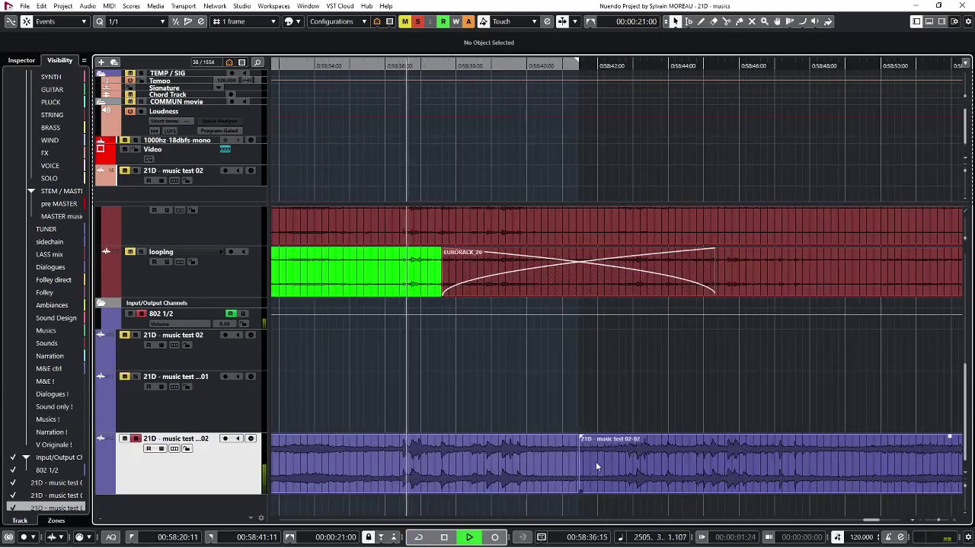
pyautogui.press('h')
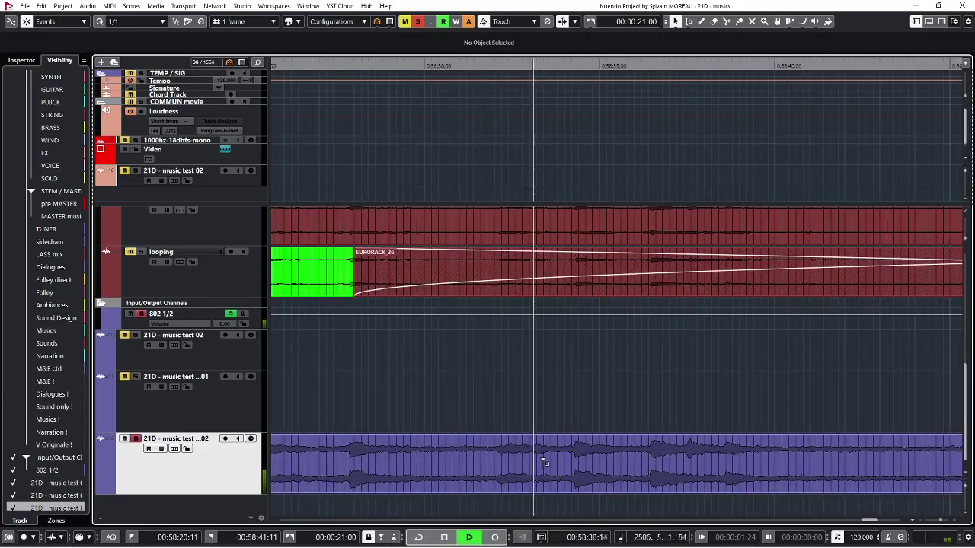
pyautogui.press('g')
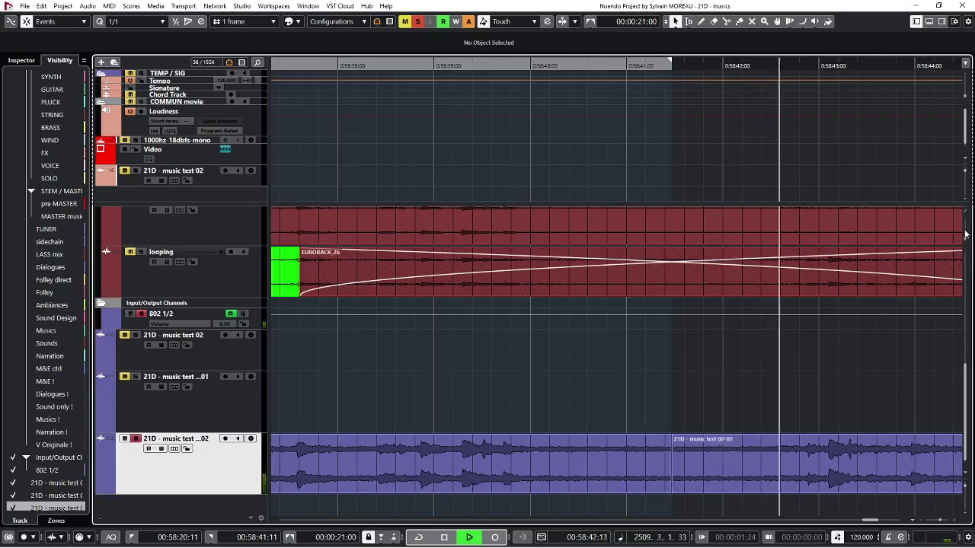
pyautogui.press('space')
# Step: Examine the waveform up close at the joint between the first two copies, with the waveform display enlarged vertically
pyautogui.press('h')
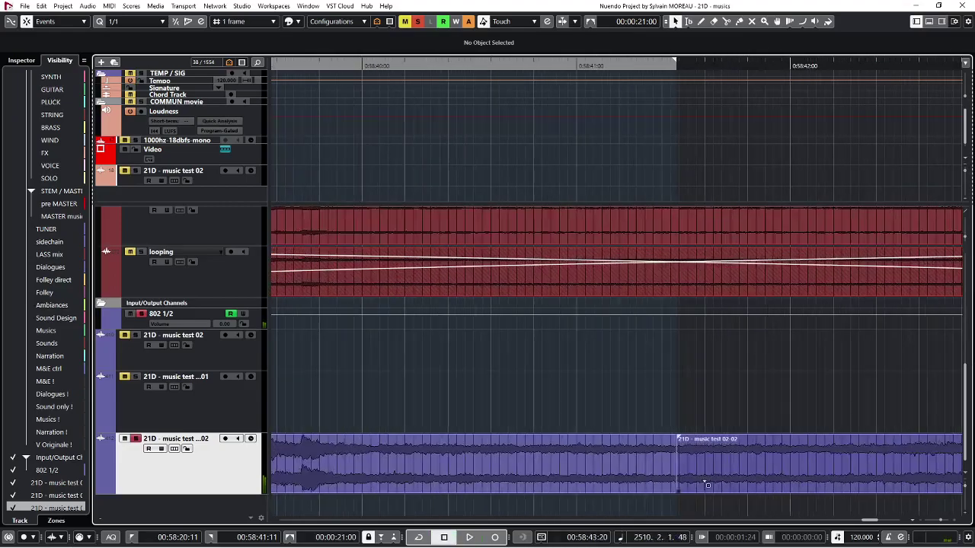
pyautogui.press('h')
pyautogui.press('h')
pyautogui.press('h')
pyautogui.press('h')
pyautogui.press('h')
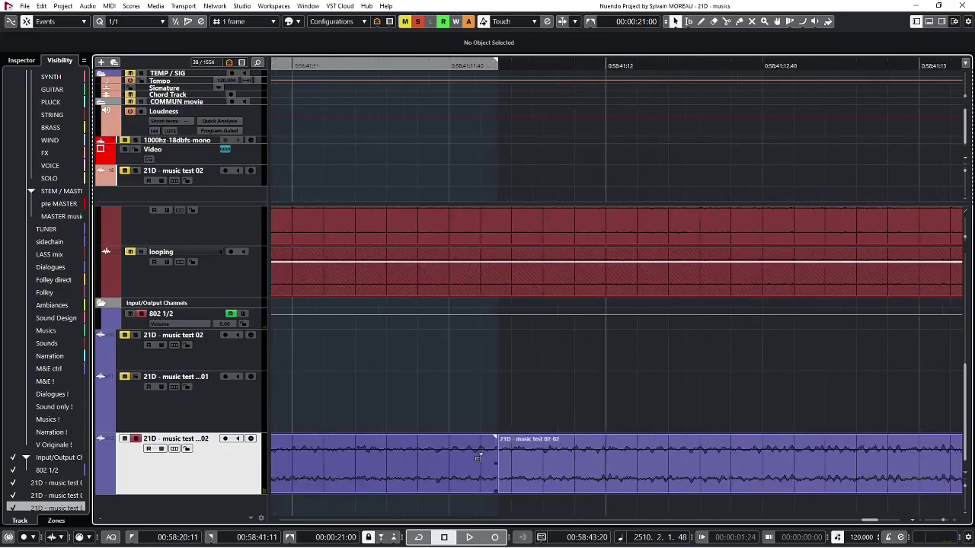
pyautogui.press('h')
pyautogui.press('h')
pyautogui.press('h')
pyautogui.press('h')
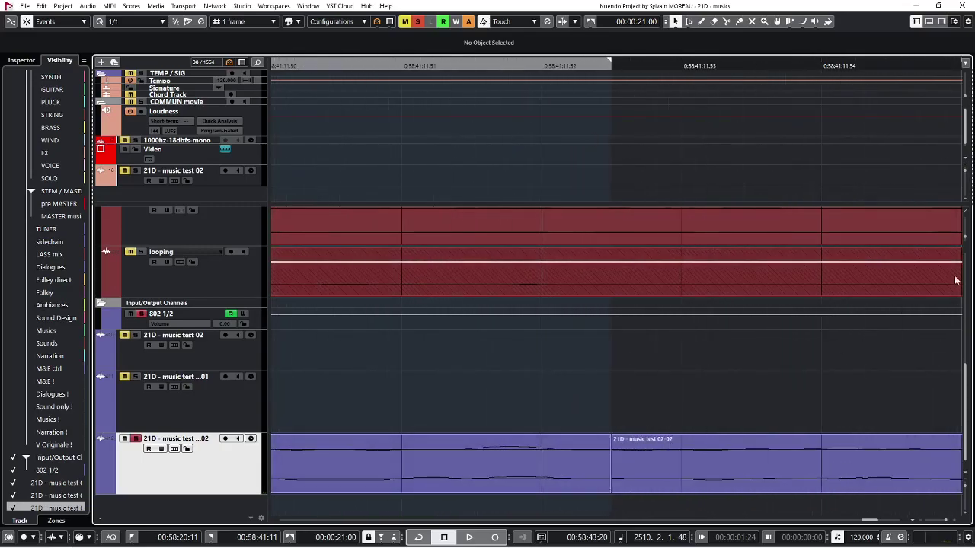
pyautogui.moveTo(967, 241); pyautogui.dragTo(969, 220)
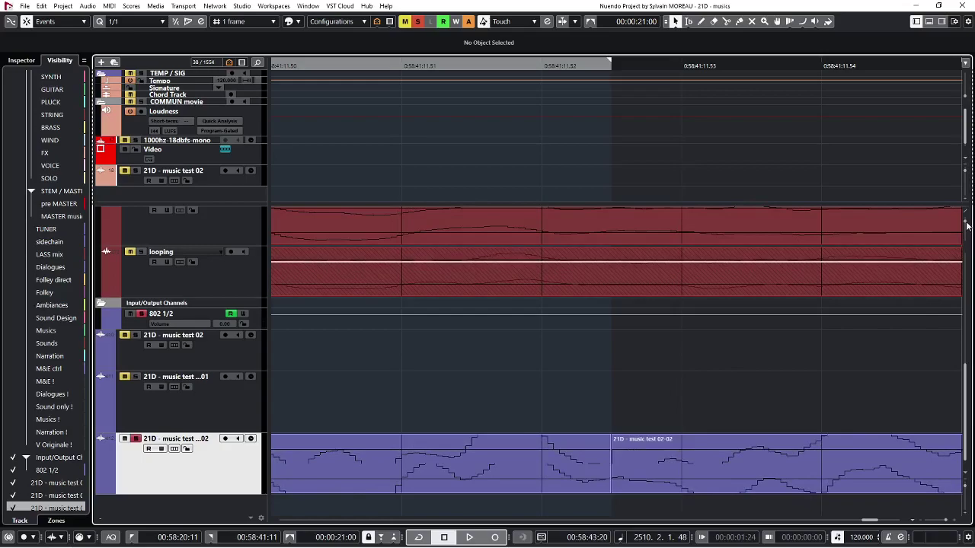
pyautogui.scroll(3, 615, 473)
pyautogui.scroll(-3, 616, 473)
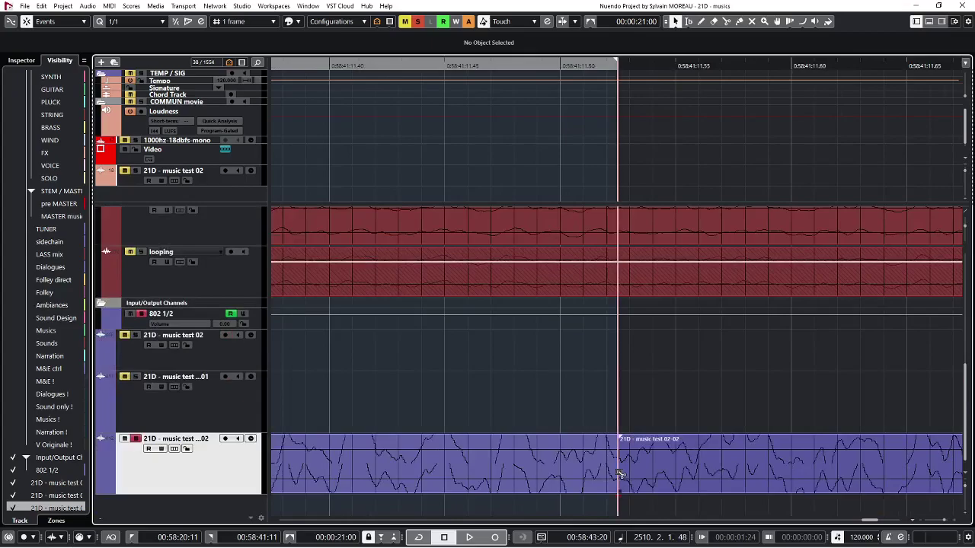
pyautogui.scroll(-10, 618, 472)
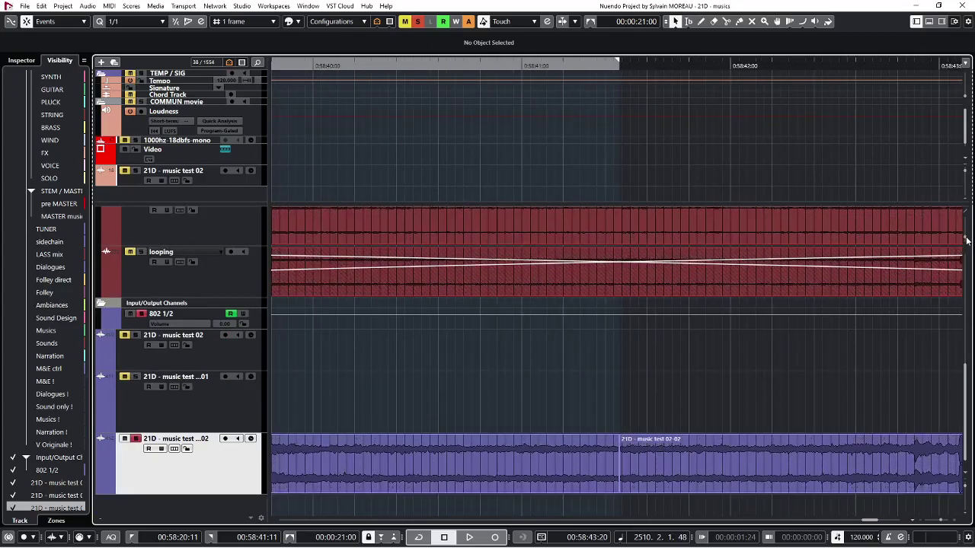
pyautogui.scroll(-3, 651, 437)
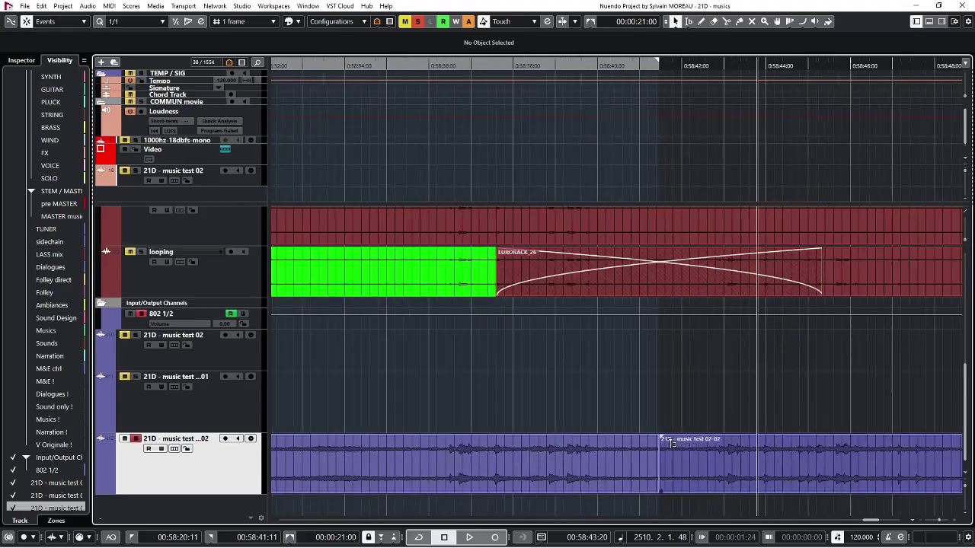
pyautogui.click(692, 446)
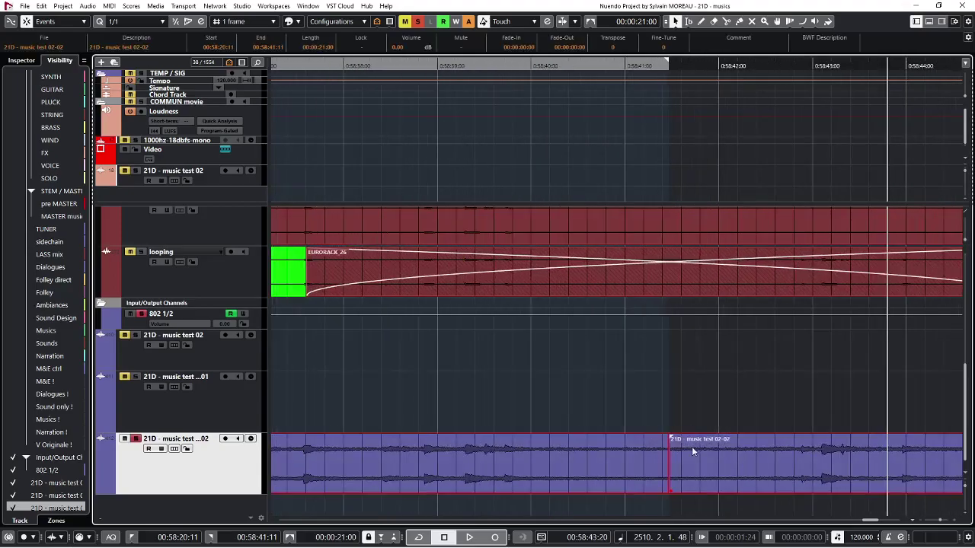
pyautogui.scroll(-6, 682, 451)
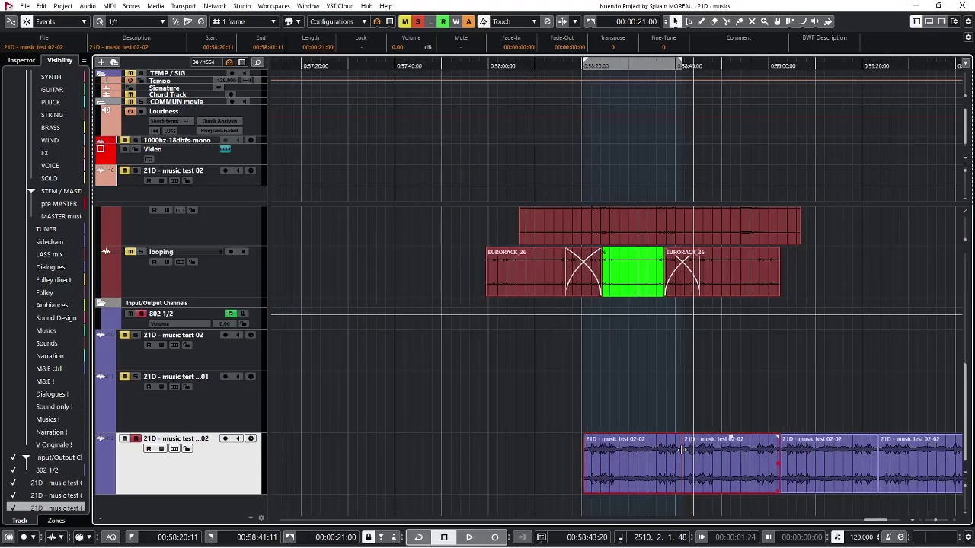
pyautogui.click(616, 425)
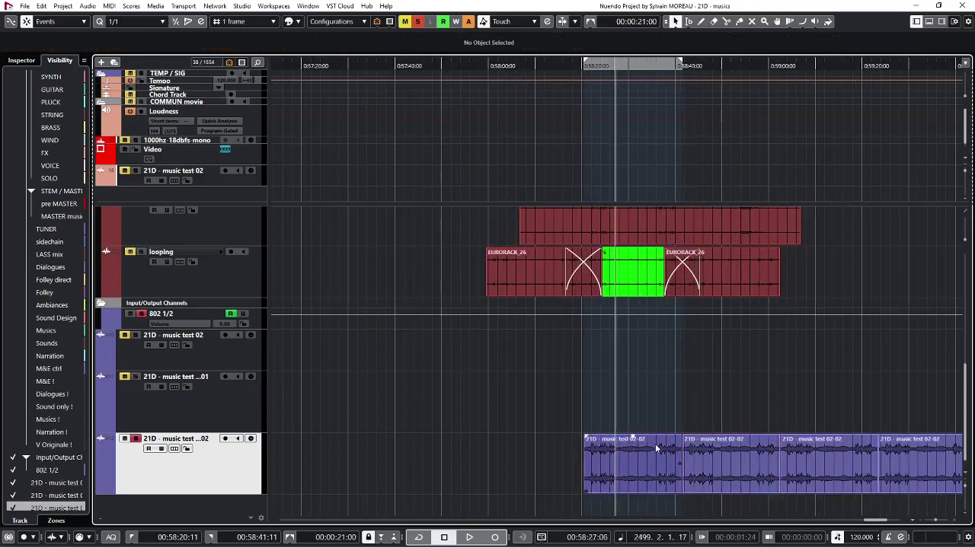
# Step: Delete the three duplicated copies, keeping only the first mixdown event
pyautogui.hscroll(5, 632, 449)
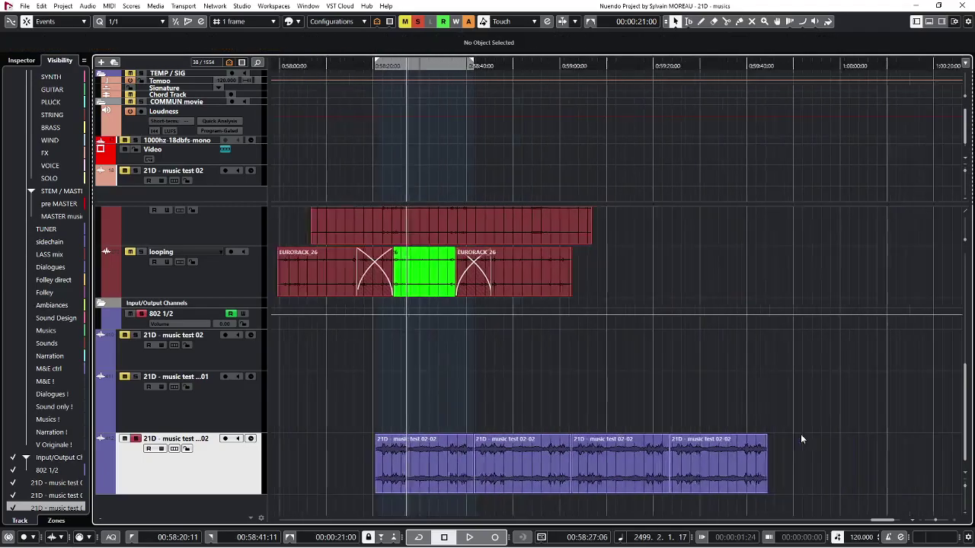
pyautogui.moveTo(548, 414); pyautogui.dragTo(739, 456)
pyautogui.press('Delete')
pyautogui.click(468, 464)
pyautogui.press('Delete')
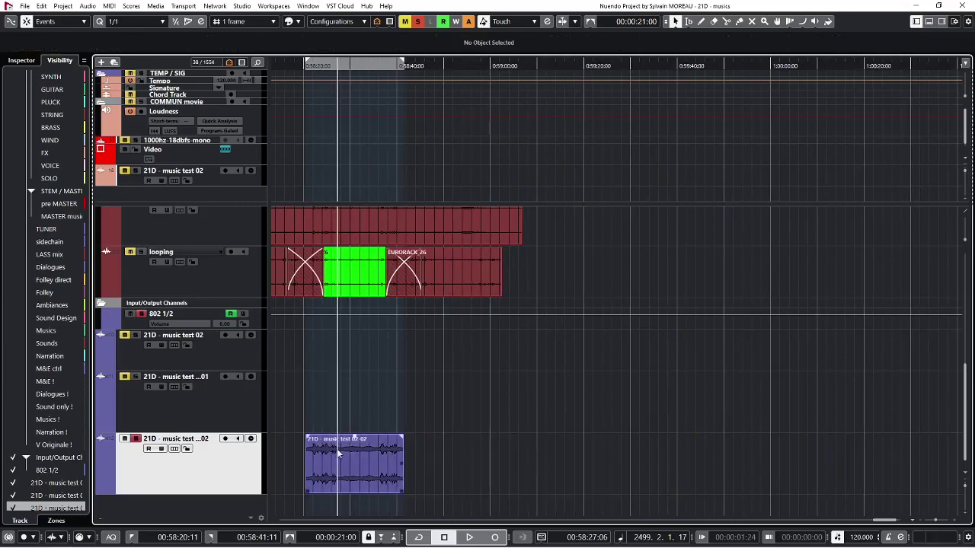
# Step: Try a fade-in of about 2 seconds at the start of the mixdown event, listen to it and remove the fade
pyautogui.scroll(5, 288, 454)
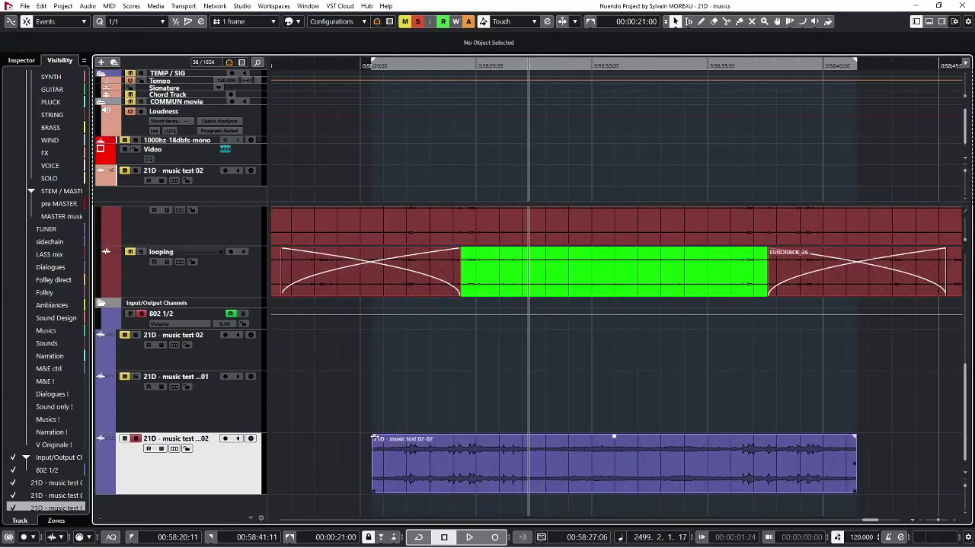
pyautogui.moveTo(373, 439); pyautogui.dragTo(416, 439)
pyautogui.click(358, 422)
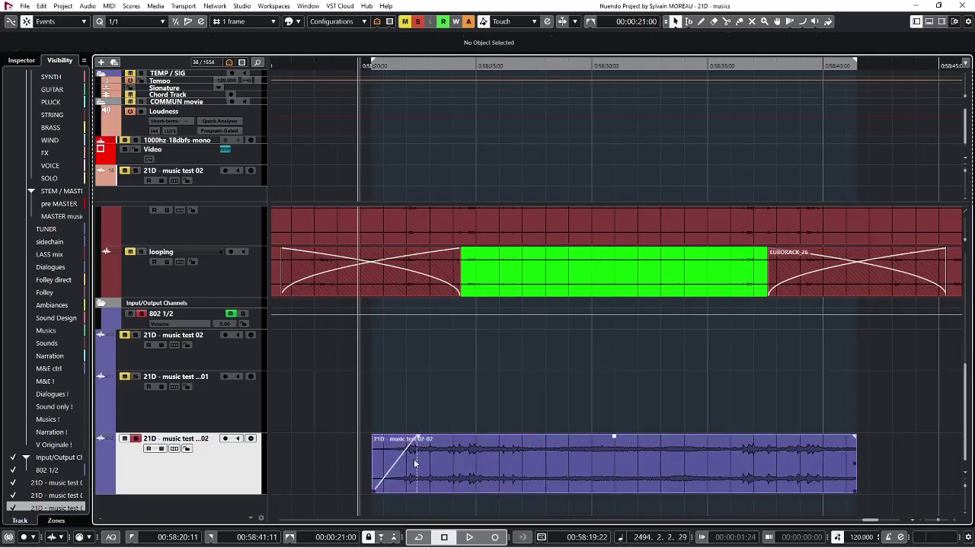
pyautogui.press('space')
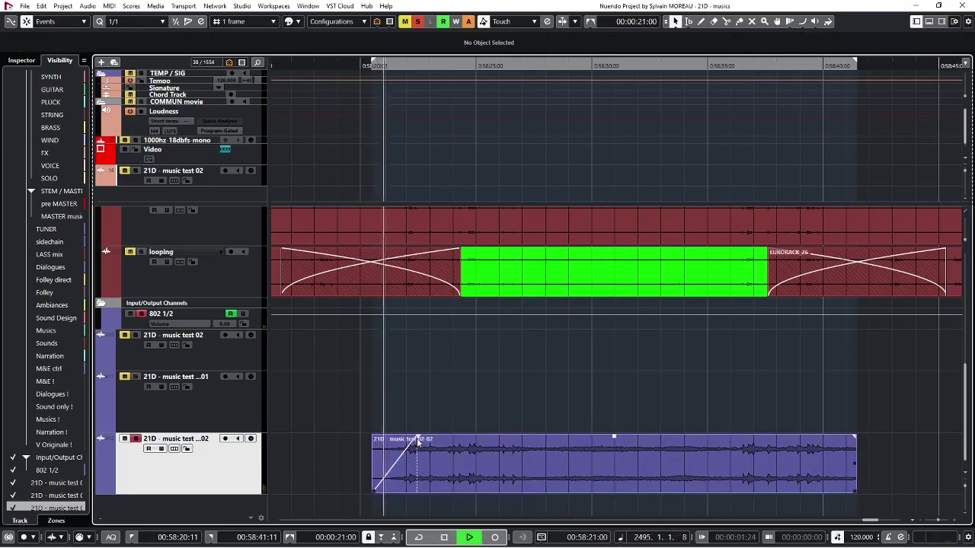
pyautogui.press('space')
pyautogui.moveTo(417, 439); pyautogui.dragTo(371, 439)
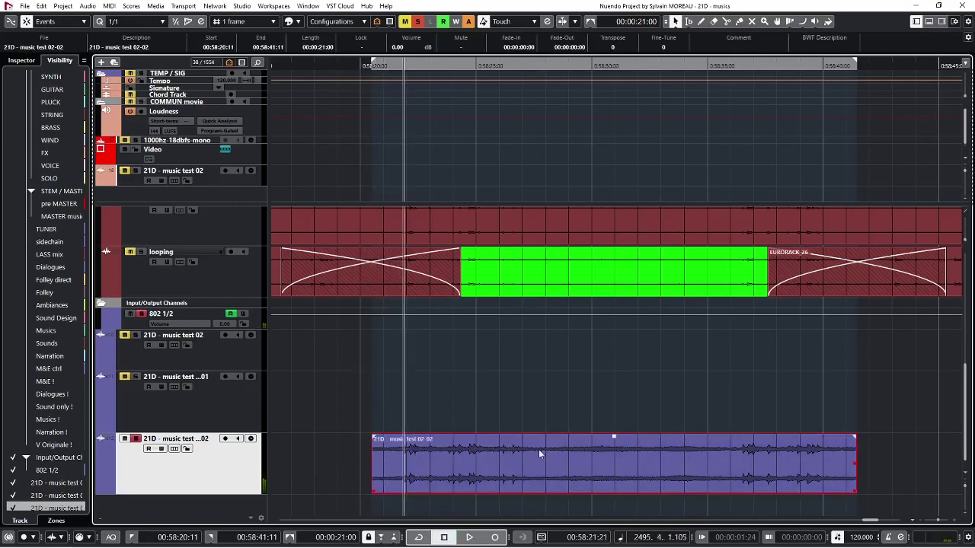
# Step: Duplicate the mixdown event directly after itself and give the first copy a fade-in of about 4 seconds
pyautogui.scroll(-5, 544, 458)
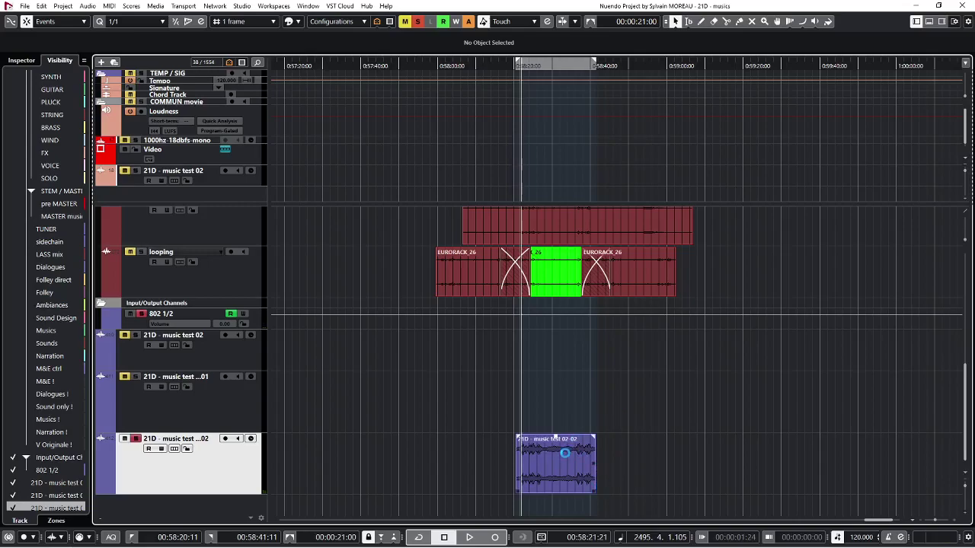
pyautogui.scroll(-2, 558, 459)
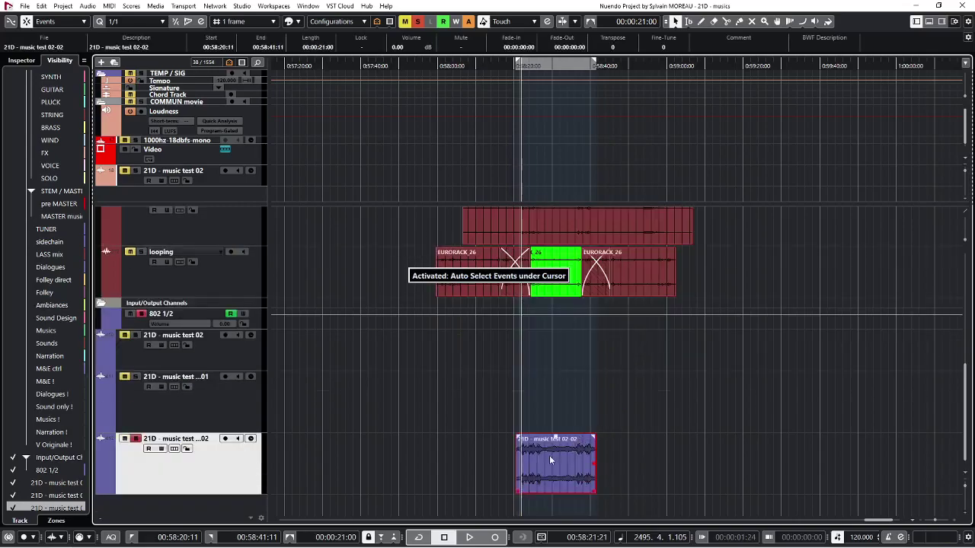
pyautogui.hotkey('ctrl', 'd')
pyautogui.scroll(4, 571, 462)
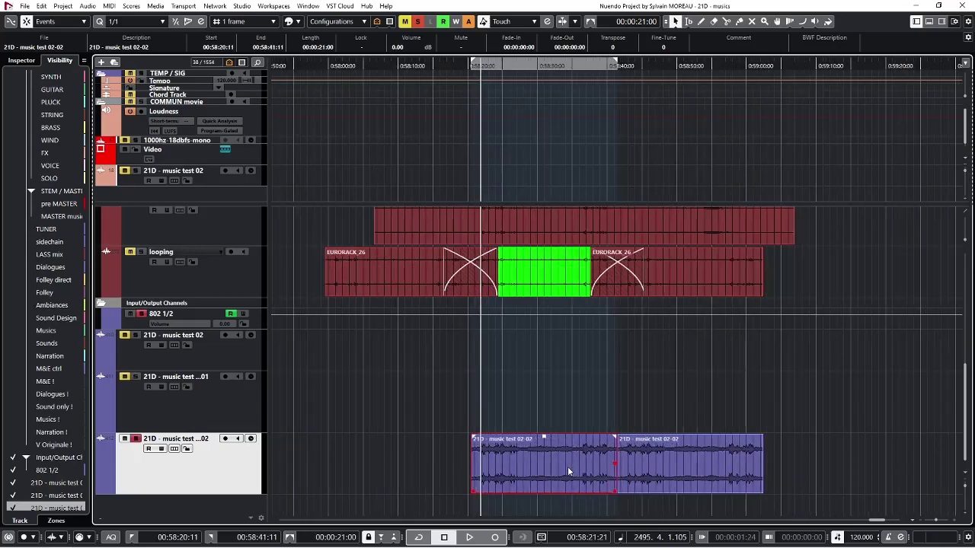
pyautogui.moveTo(473, 436); pyautogui.dragTo(504, 437)
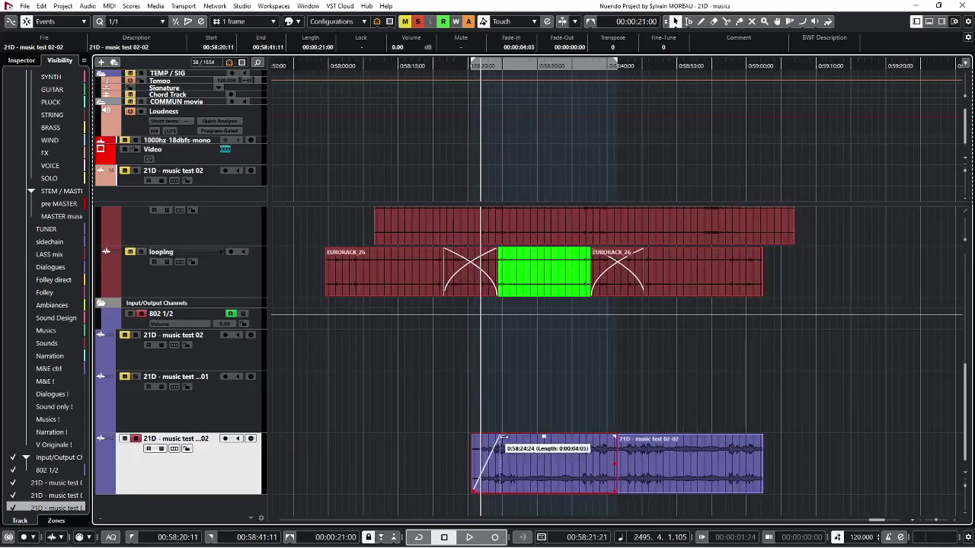
# Step: Set the description of the second mixdown copy to "loop"
pyautogui.click(688, 441)
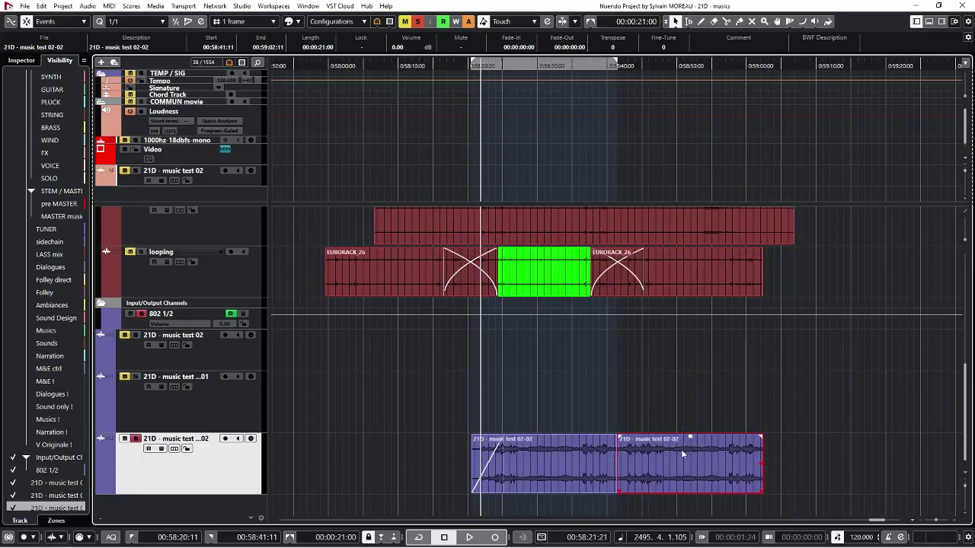
pyautogui.click(140, 49)
pyautogui.press('Return')
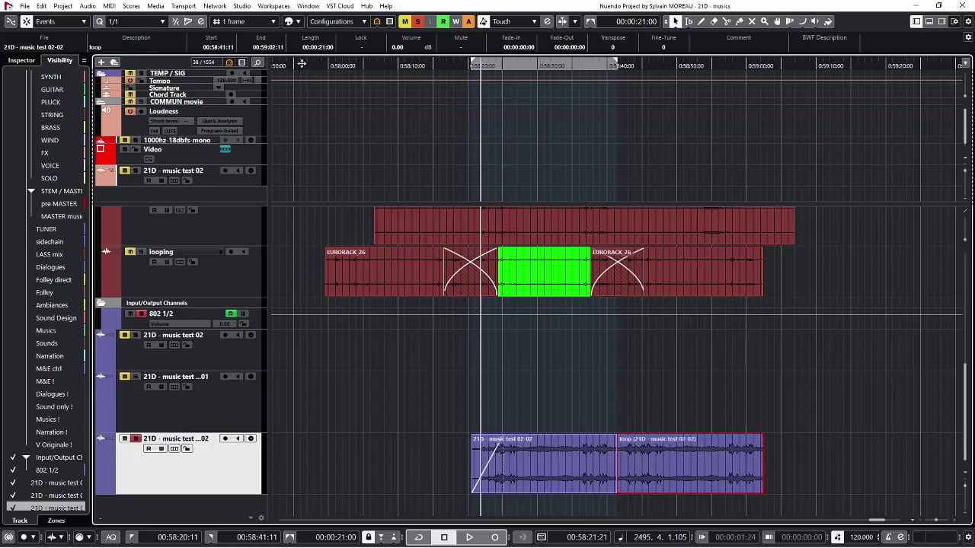
# Step: Set the description of the first, faded-in mixdown copy to "INTRO loop"
pyautogui.press('Left')
pyautogui.click(136, 47)
pyautogui.write('INTRO loo')
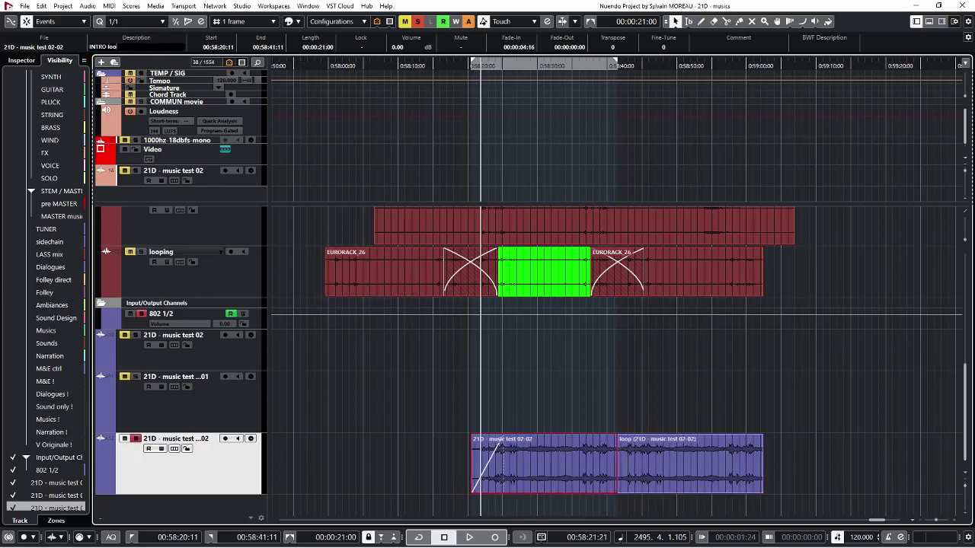
pyautogui.write('p')
pyautogui.press('Return')
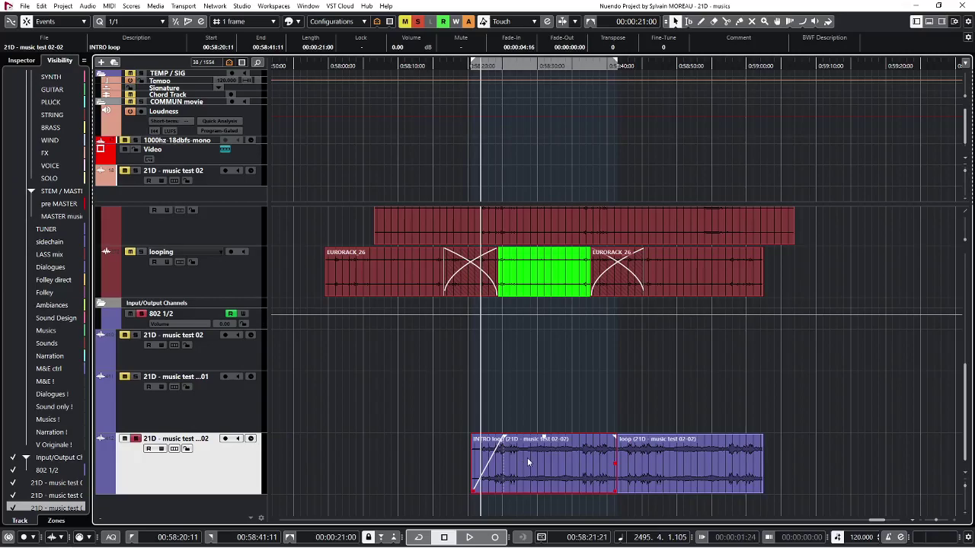
pyautogui.click(645, 449)
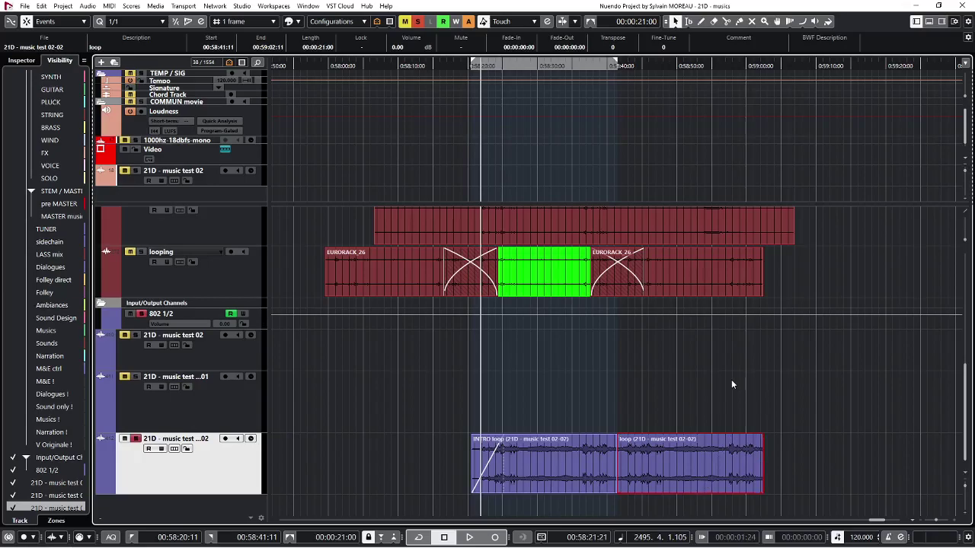
# Step: Copy the green EURORACK_10 section under cycle marker 6 to the looping track as three consecutive events and crossfade them at the marker's boundaries
pyautogui.hotkey('shift', 'f')
pyautogui.click(704, 329)
pyautogui.scroll(3, 708, 328)
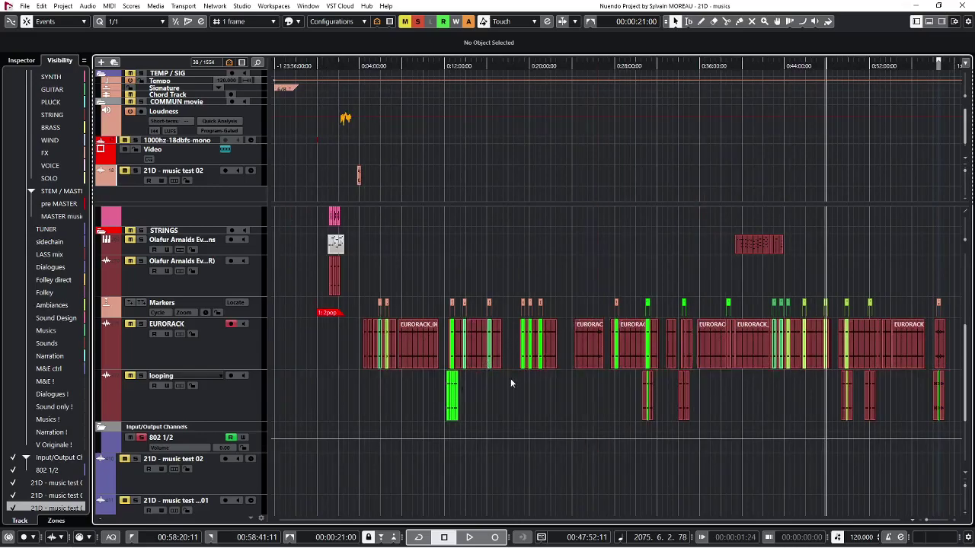
pyautogui.scroll(4, 498, 378)
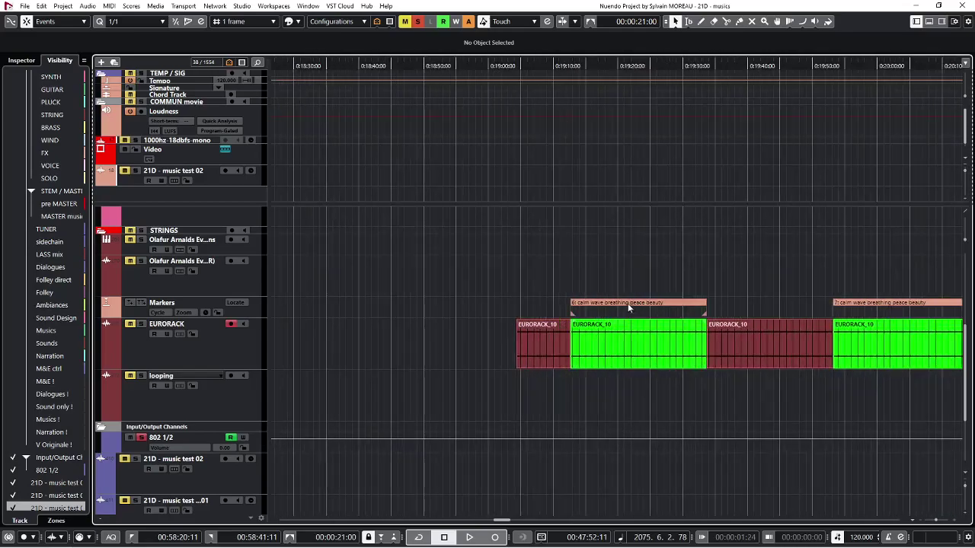
pyautogui.click(635, 303)
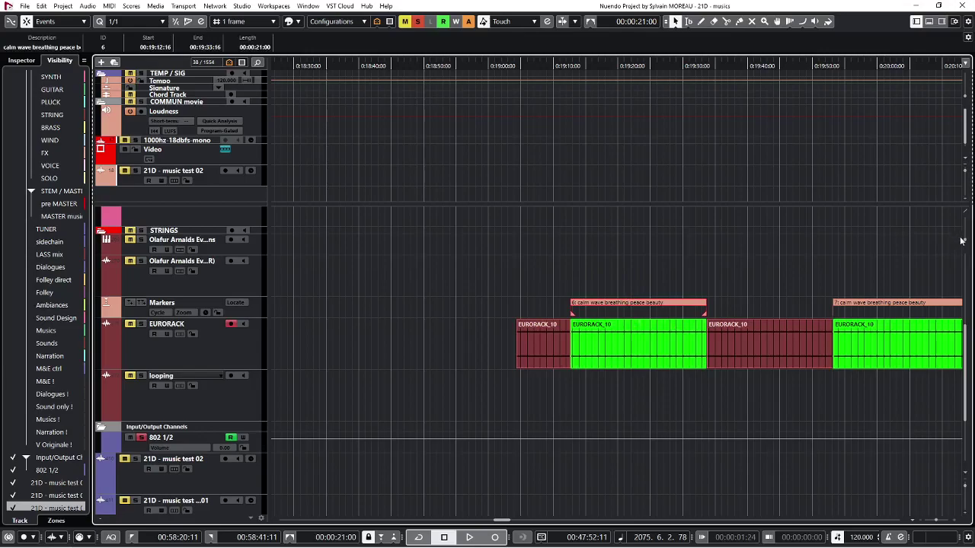
pyautogui.moveTo(688, 360); pyautogui.dragTo(521, 394)
pyautogui.hotkey('ctrl', 'd')
pyautogui.press('x')
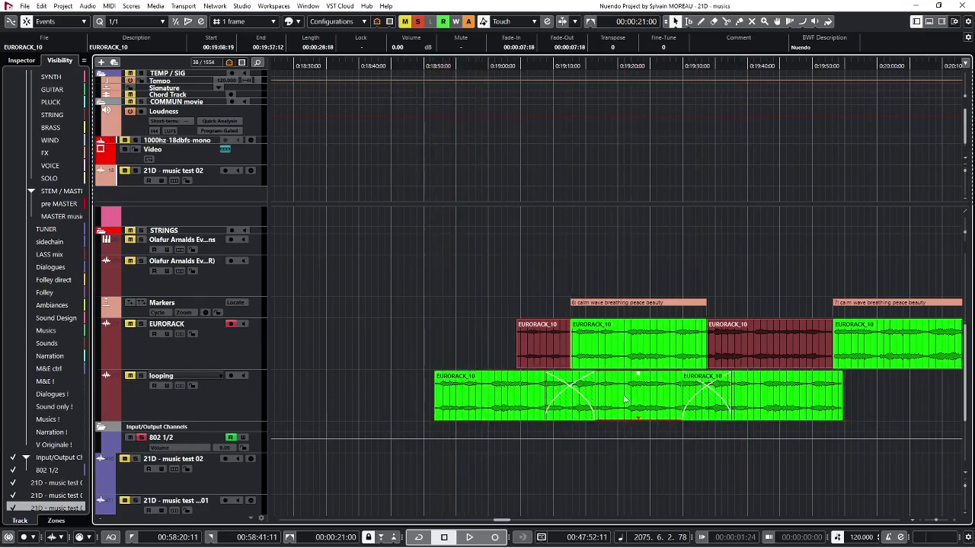
# Step: Set the locators to cycle marker 6, open the Export Audio Mixdown dialog and close it without exporting
pyautogui.click(645, 304)
pyautogui.doubleClick(645, 303)
pyautogui.hotkey('ctrl', 'shift', 'e')
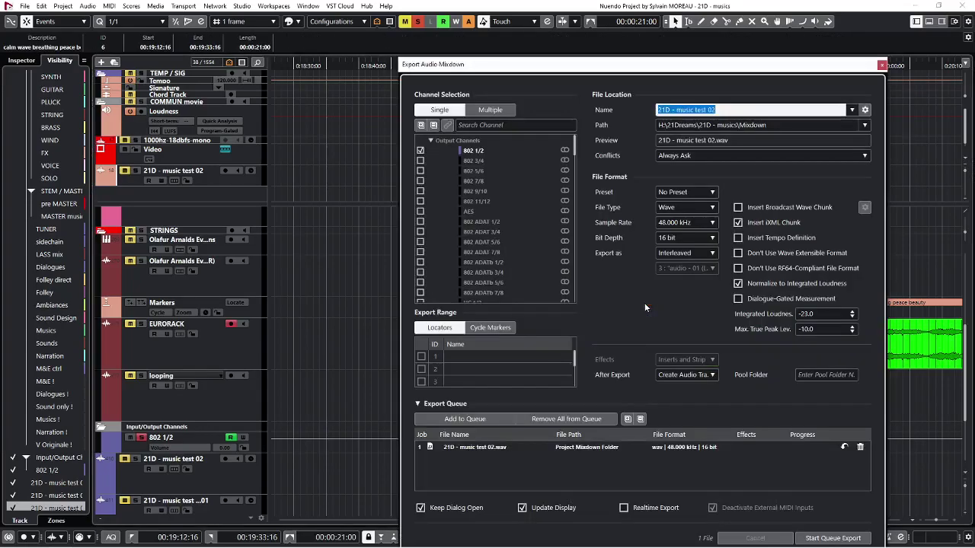
pyautogui.click(881, 65)
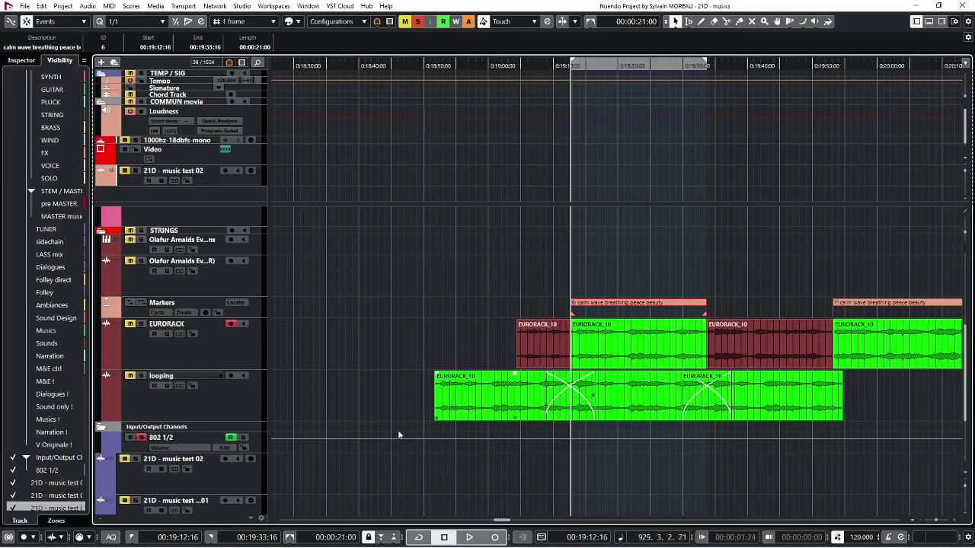
# Step: Solo the looping track and play the crossfaded EURORACK_10 loop from the start of the locator range
pyautogui.click(487, 411)
pyautogui.press('space')
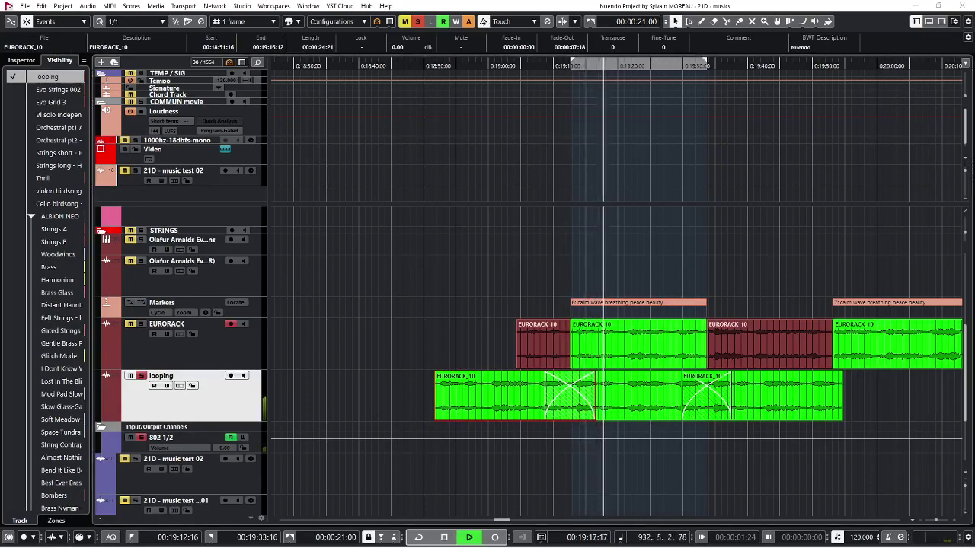
pyautogui.scroll(1, 807, 370)
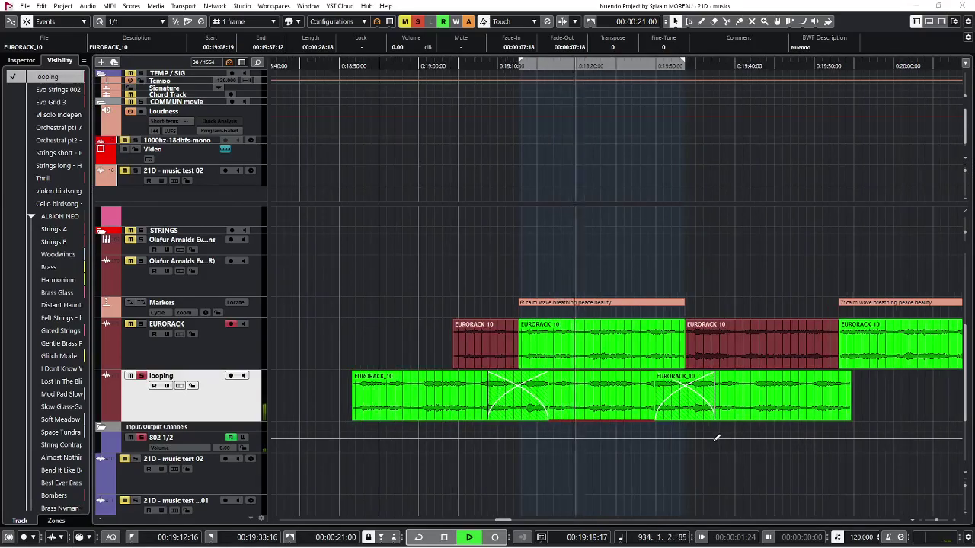
pyautogui.scroll(1, 716, 437)
pyautogui.scroll(1, 629, 448)
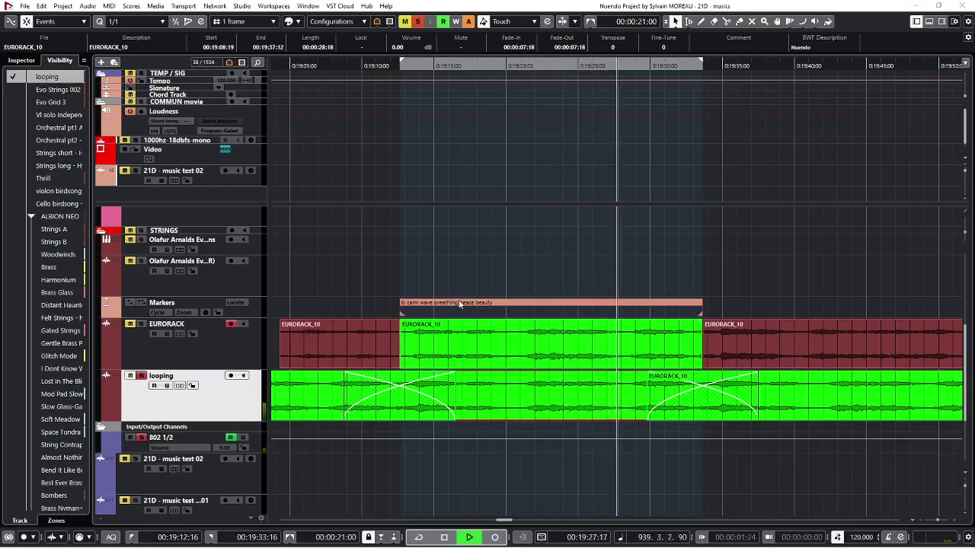
# Step: Turn on cycle playback and listen to the EURORACK_10 loop as it wraps from the end crossfade to the start
pyautogui.click(665, 419)
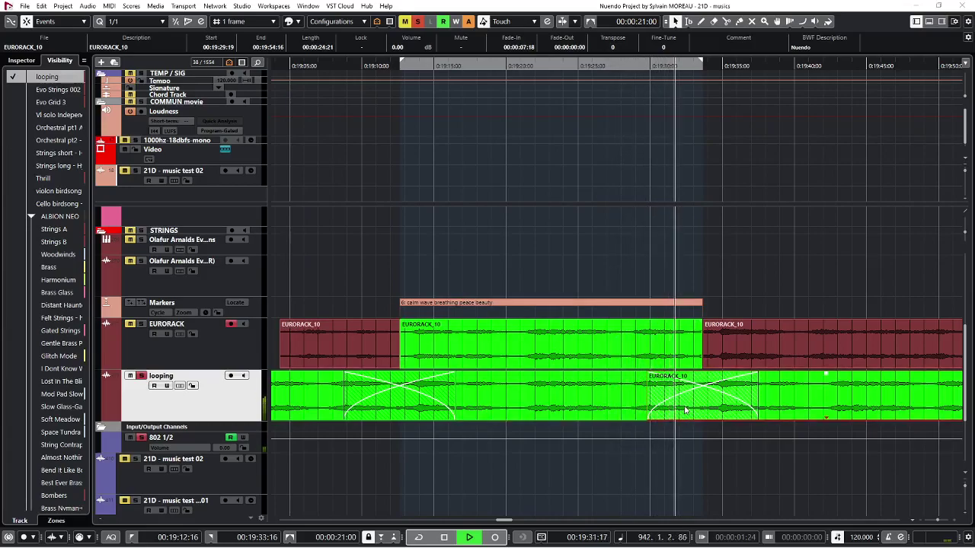
pyautogui.press('KP_Divide')
pyautogui.press('Left')
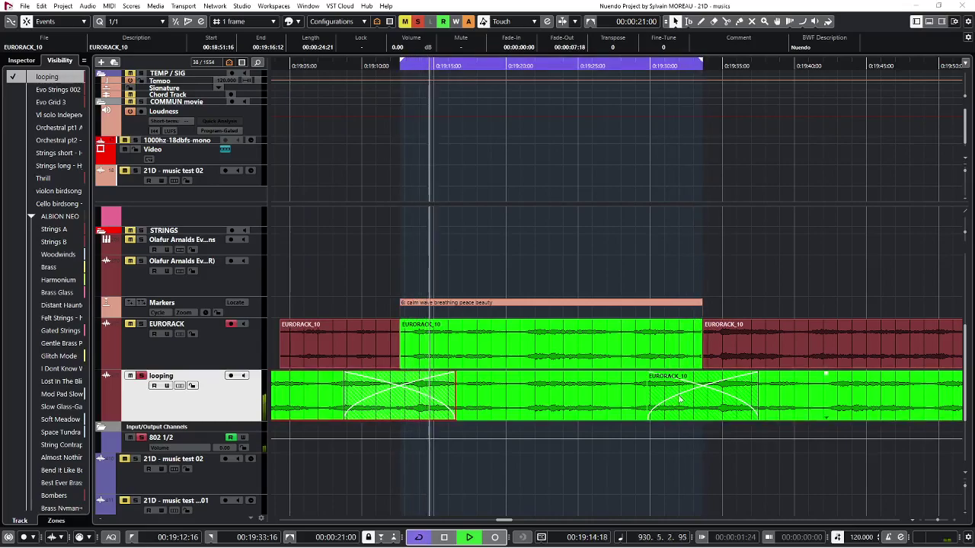